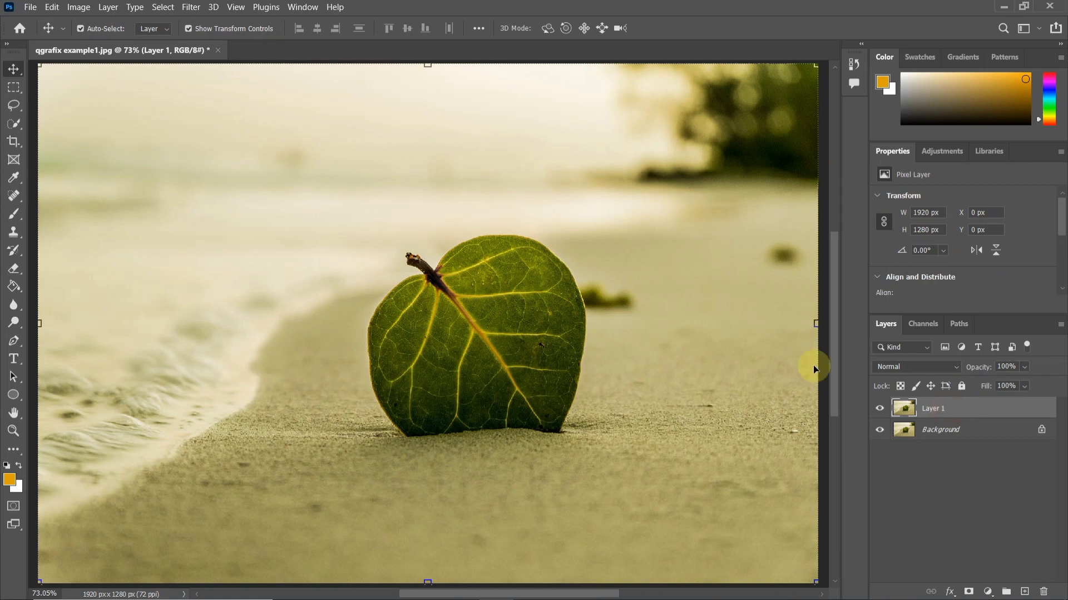
Step: Select the leaf body on Layer 1 with the Quick Selection tool
scroll(467, 311, up, 5)
drag(557, 373, 503, 337)
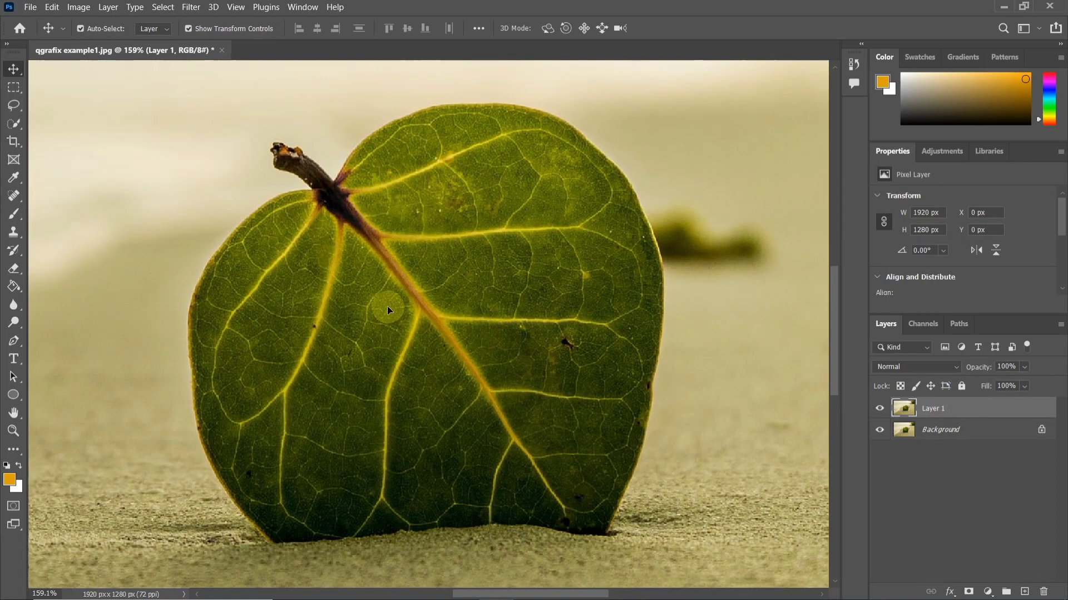
click(15, 126)
right_click(18, 129)
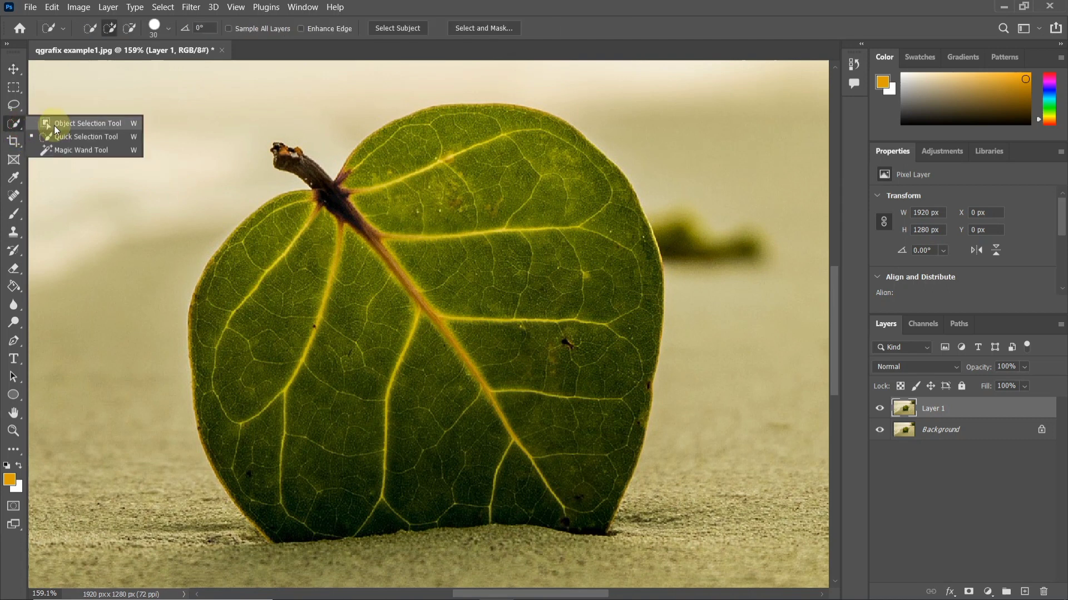
click(88, 137)
mouse_move(377, 312)
mouse_down()
mouse_move(404, 317)
mouse_move(415, 254)
mouse_move(527, 181)
mouse_move(532, 342)
mouse_move(522, 428)
mouse_move(354, 426)
mouse_move(335, 348)
mouse_up()
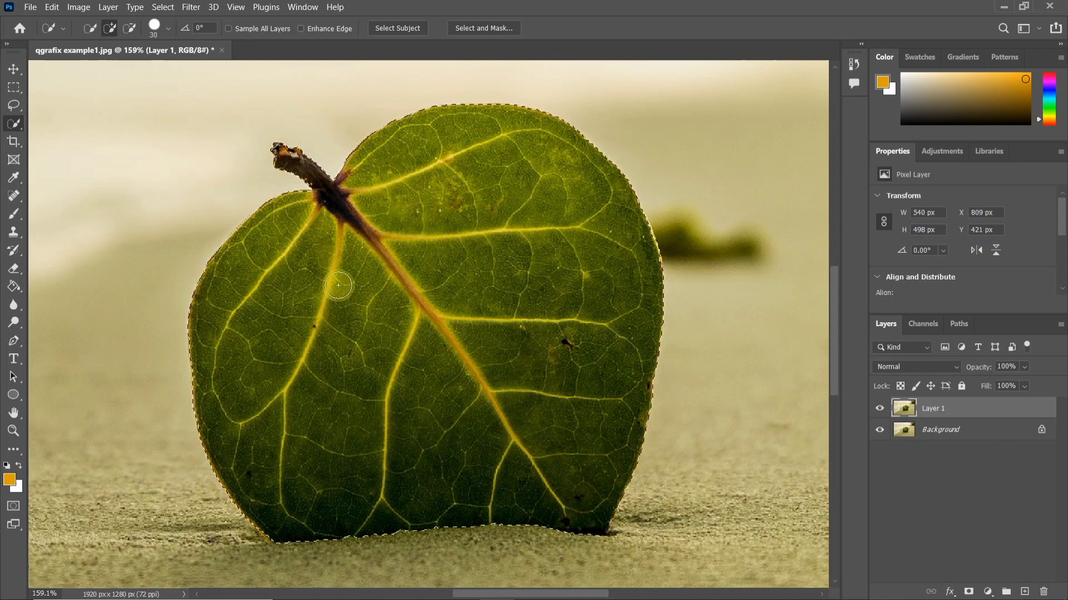
Step: Add the stem to the leaf selection, reducing the selection brush size to 9 for the stem's tip
scroll(333, 257, up, 3)
drag(331, 165, 380, 285)
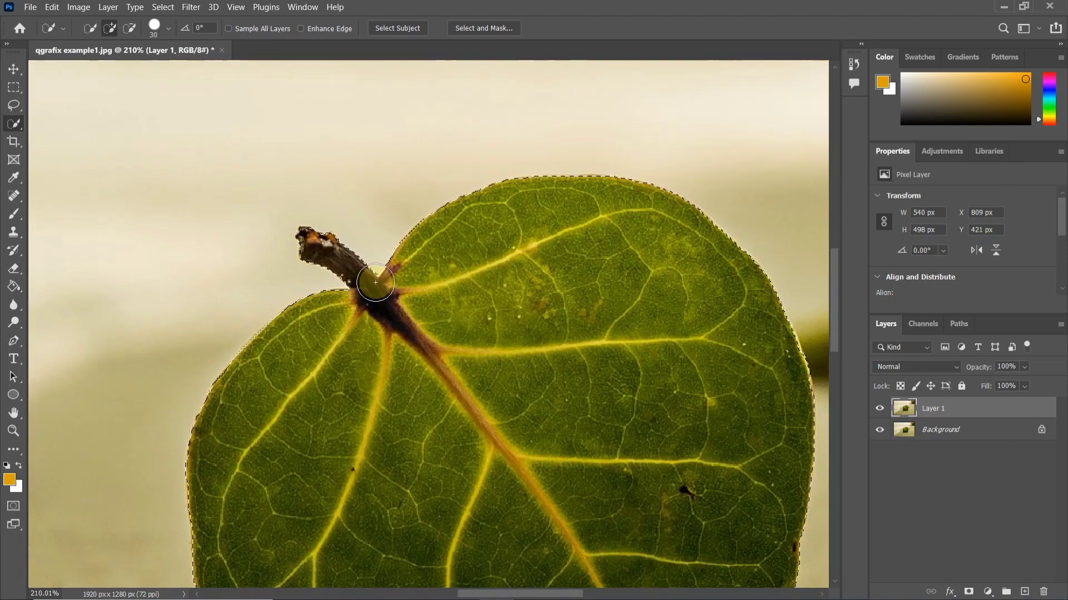
scroll(381, 276, up, 3)
key(bracketleft)
key(bracketleft)
key(bracketleft)
key(bracketleft)
key(bracketleft)
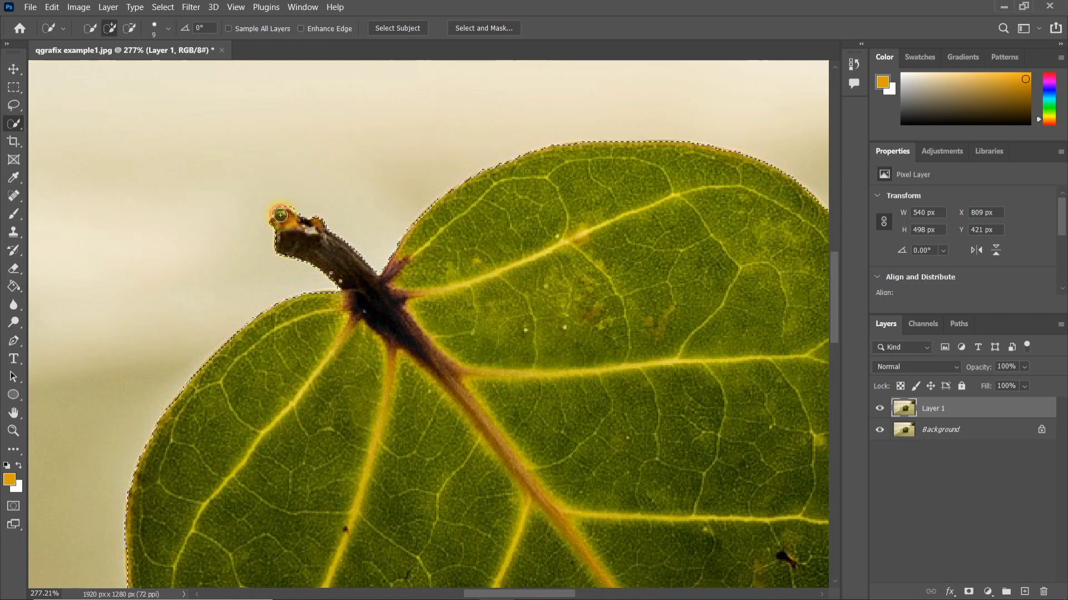
Step: Copy the selected leaf onto its own new layer using Layer Via Copy
scroll(281, 220, down, 8)
scroll(389, 319, down, 2)
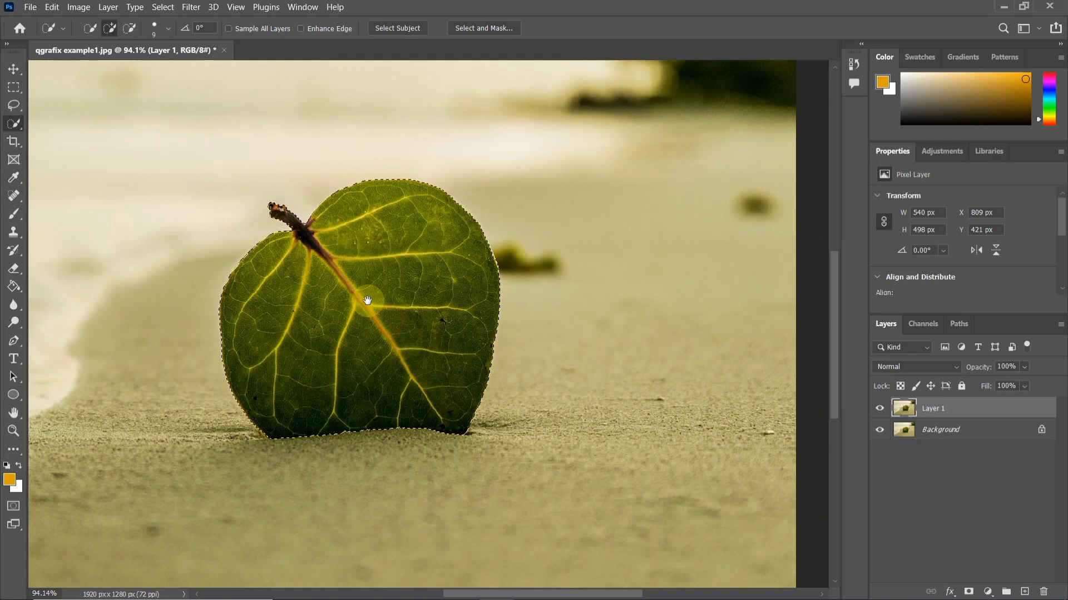
right_click(369, 293)
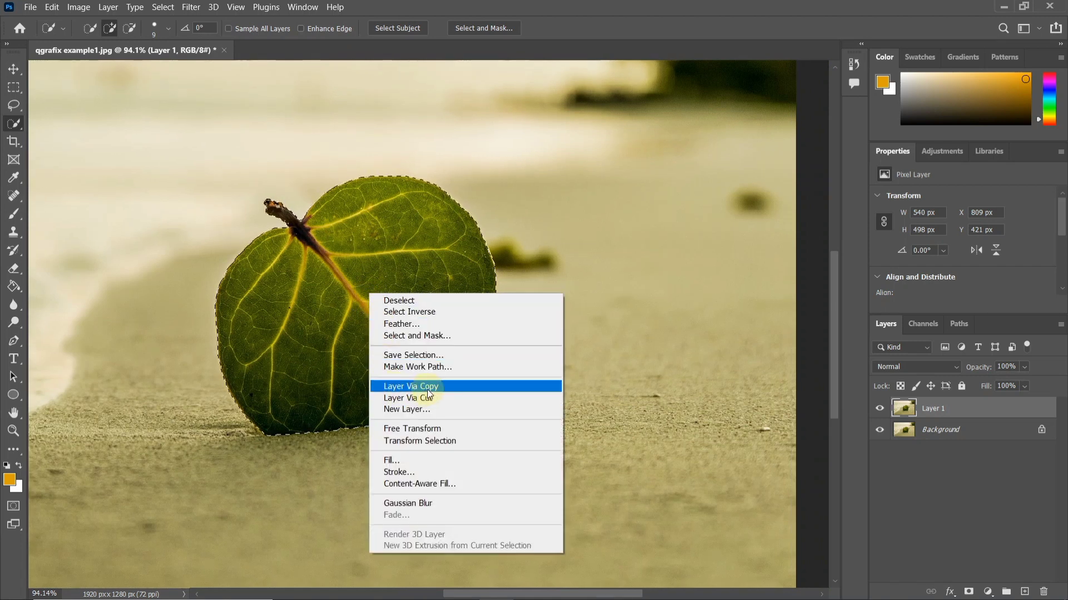
click(429, 388)
scroll(401, 359, down, 2)
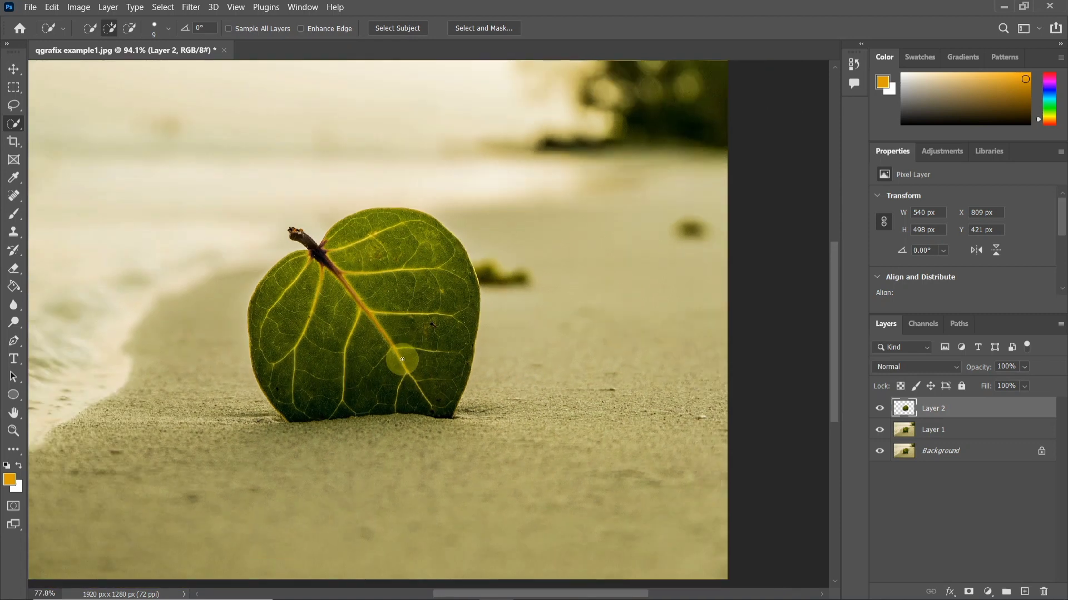
drag(403, 357, 492, 378)
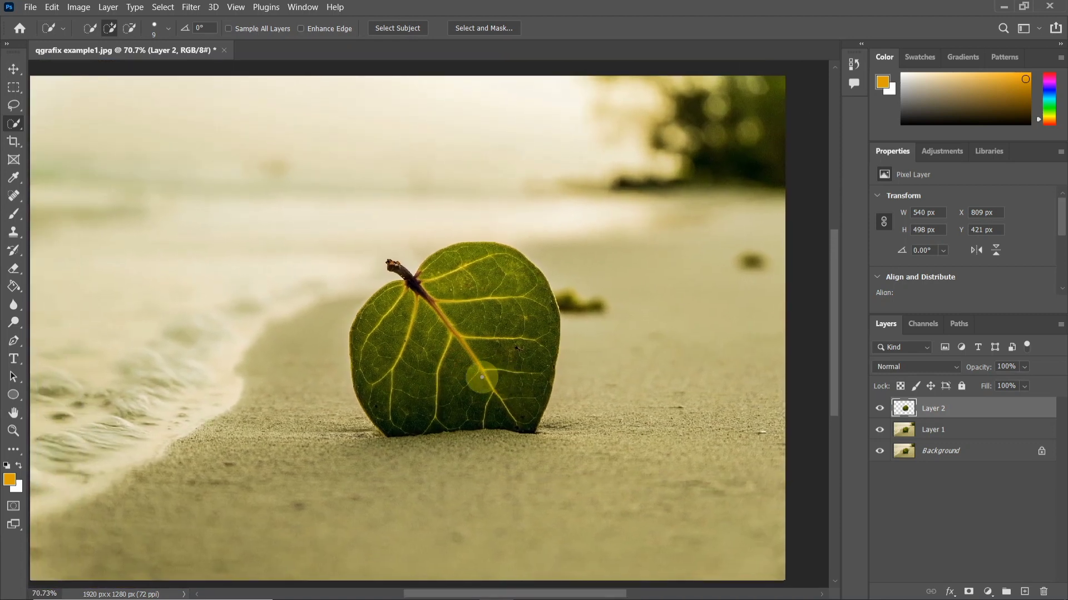
scroll(492, 379, down, 1)
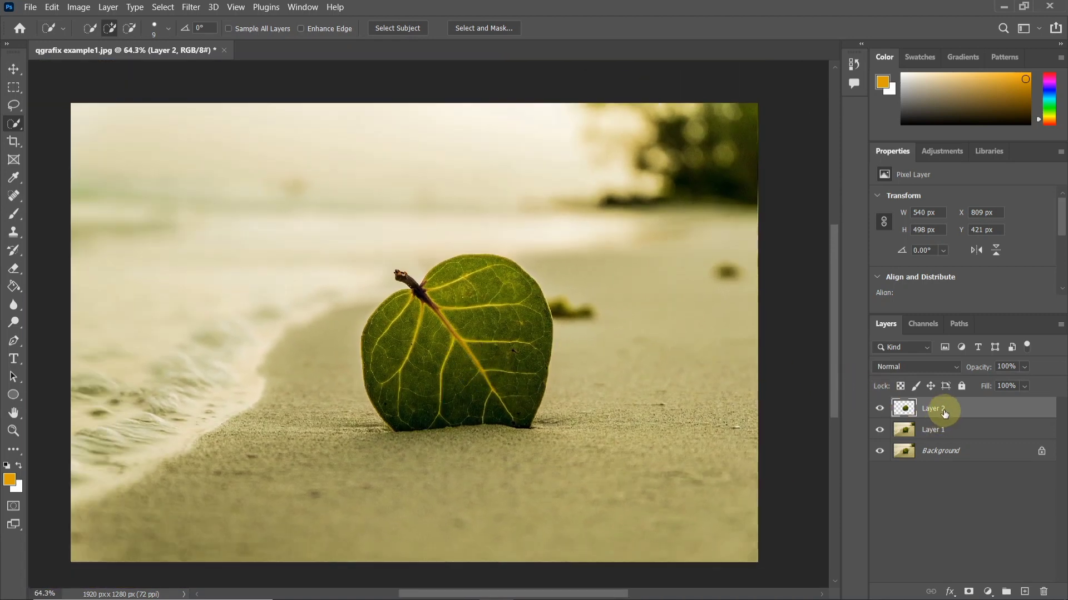
Step: Duplicate the cut-out leaf layer and convert the duplicate to a smart object
key(ctrl+j)
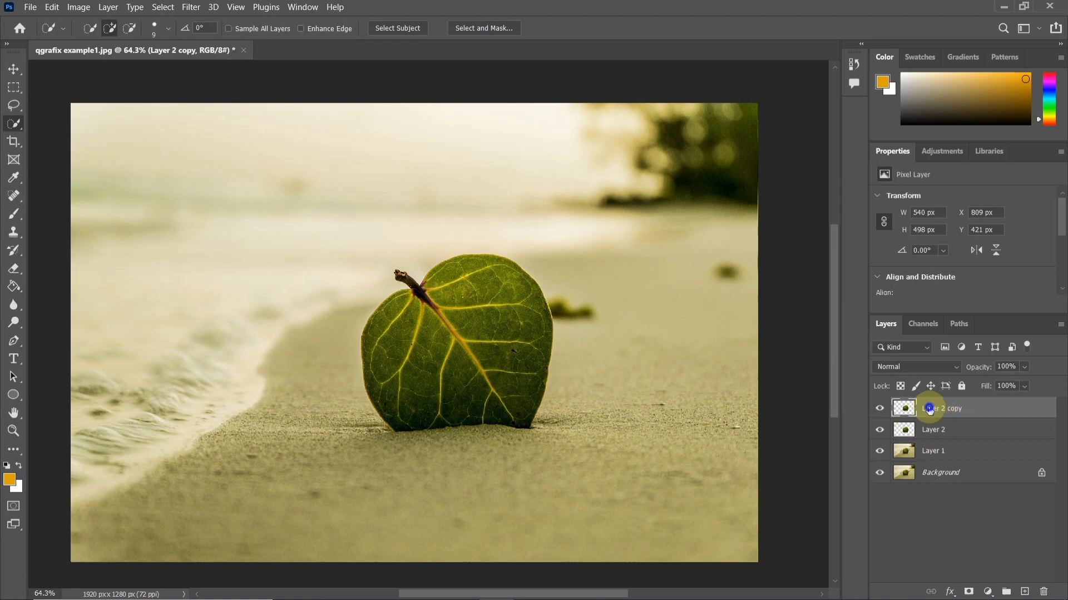
right_click(929, 410)
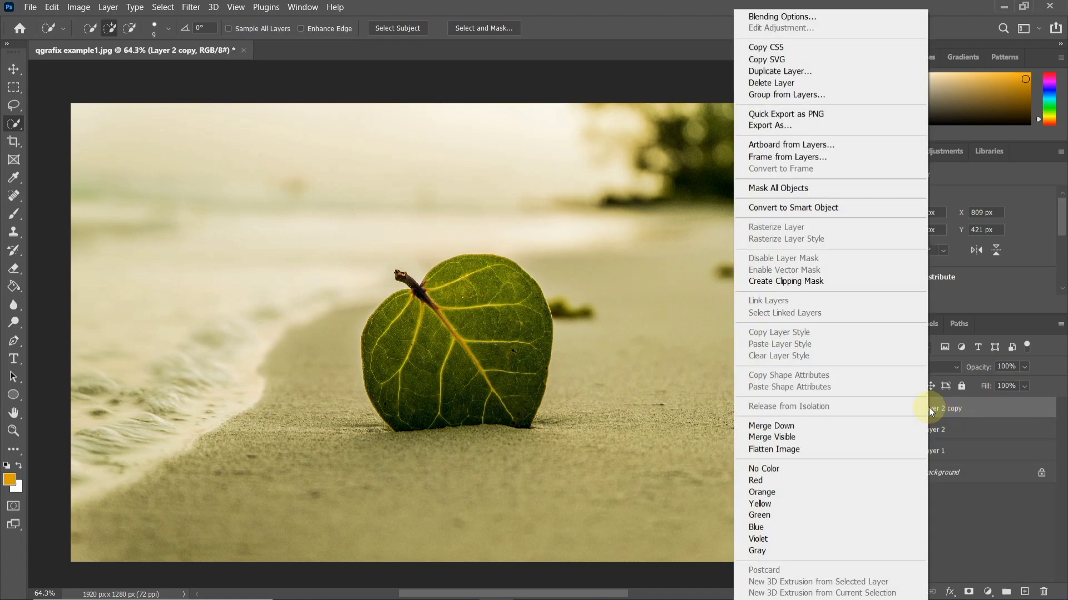
click(836, 208)
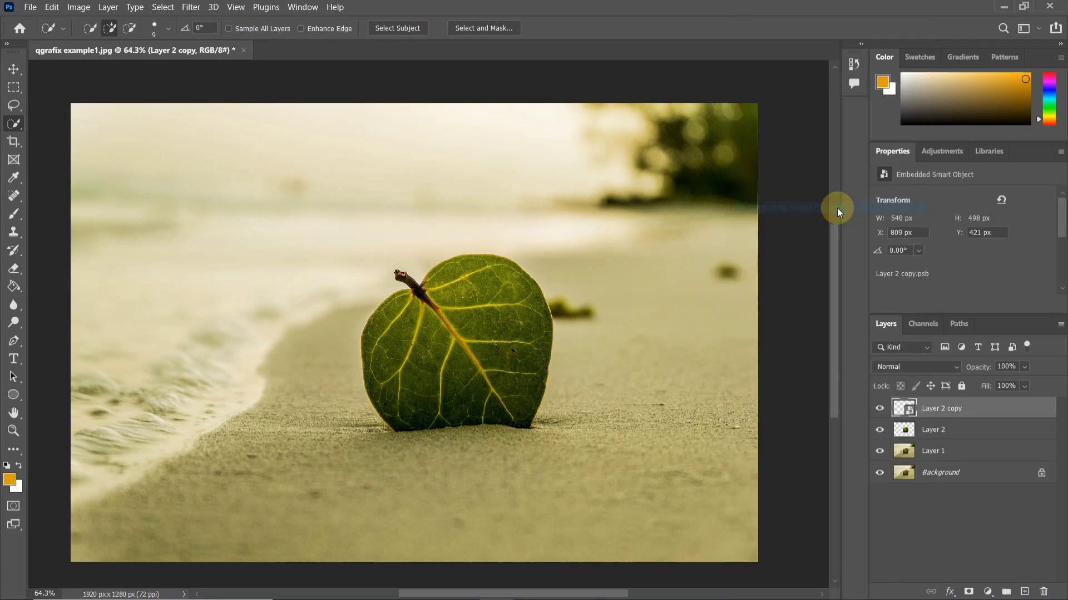
Step: Set the leaf smart object's blend mode to Screen
click(891, 367)
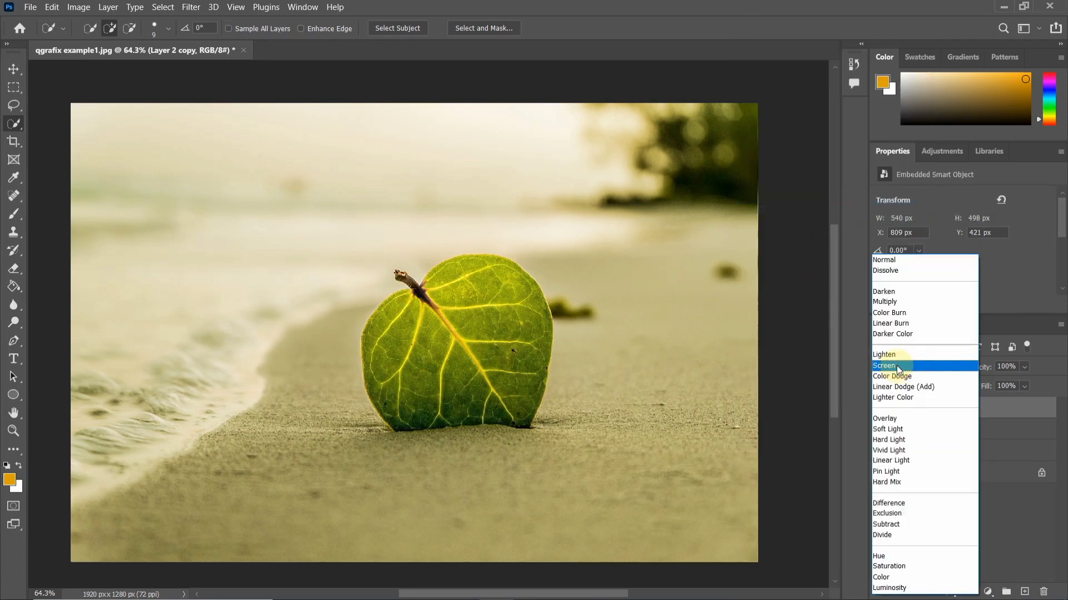
click(896, 367)
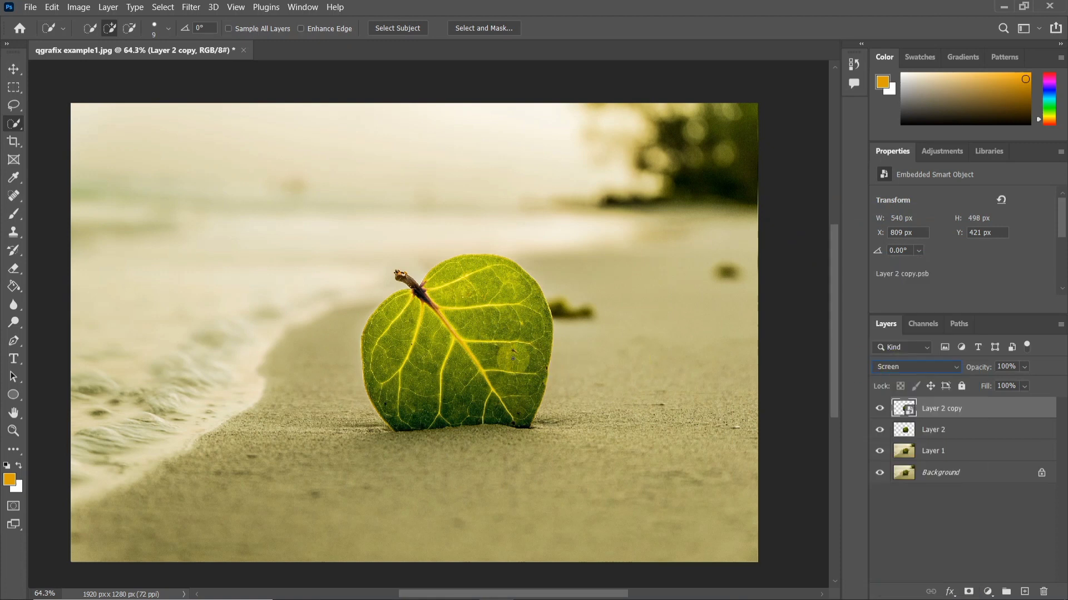
scroll(506, 358, up, 5)
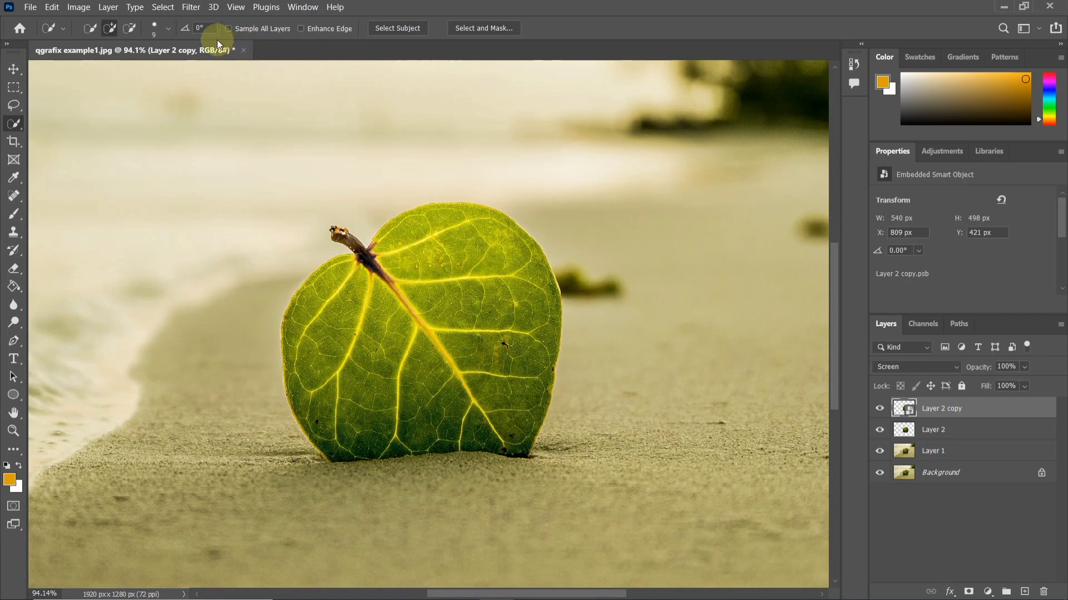
Step: Apply a Gaussian Blur with a radius of 5 pixels to the leaf smart object
click(186, 11)
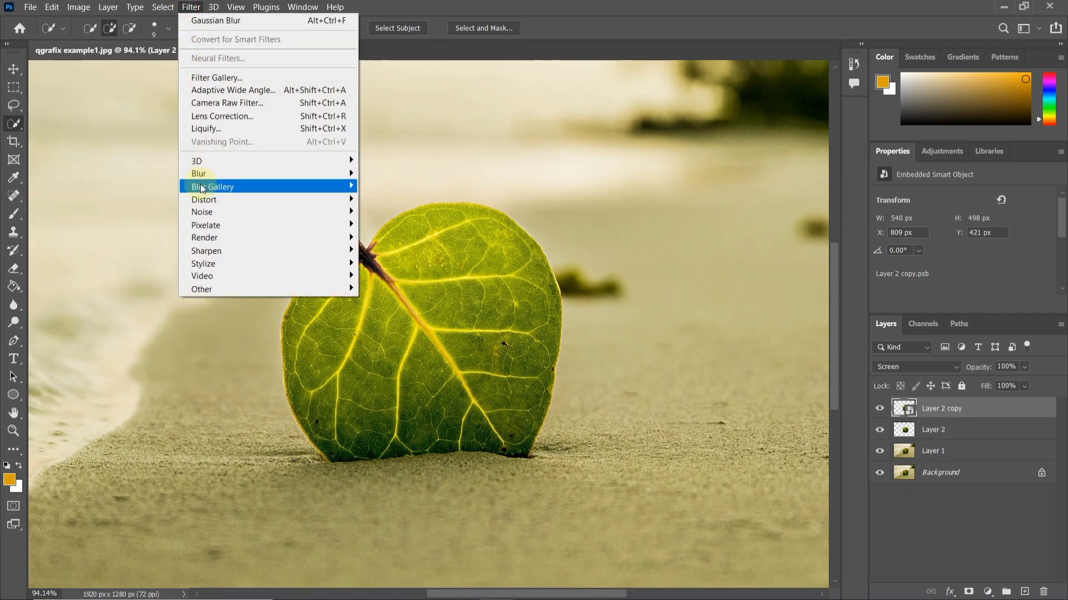
mouse_move(200, 178)
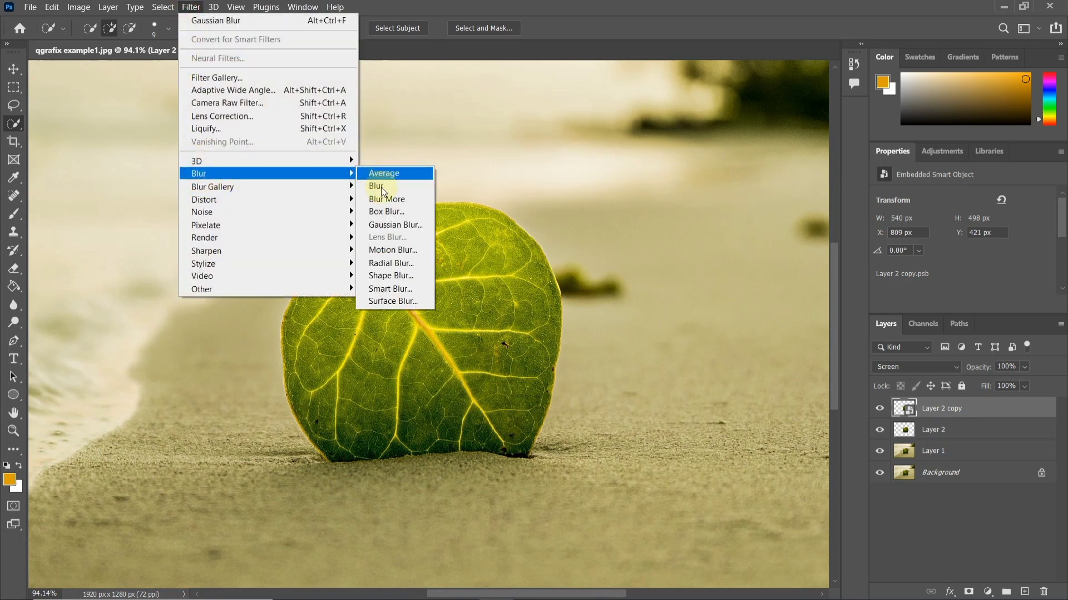
click(414, 226)
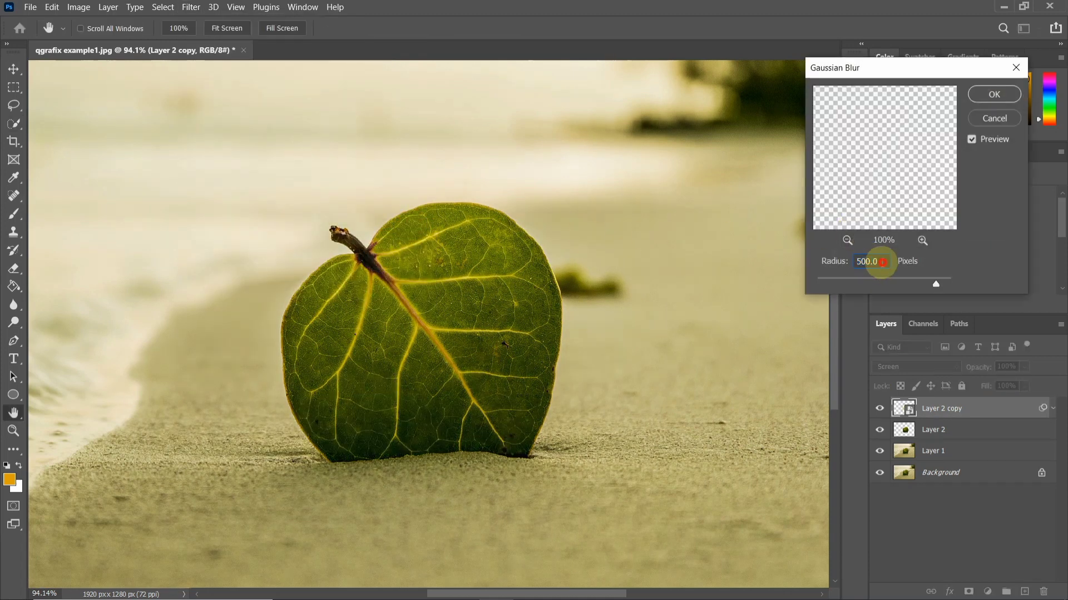
drag(882, 262, 802, 259)
text(5)
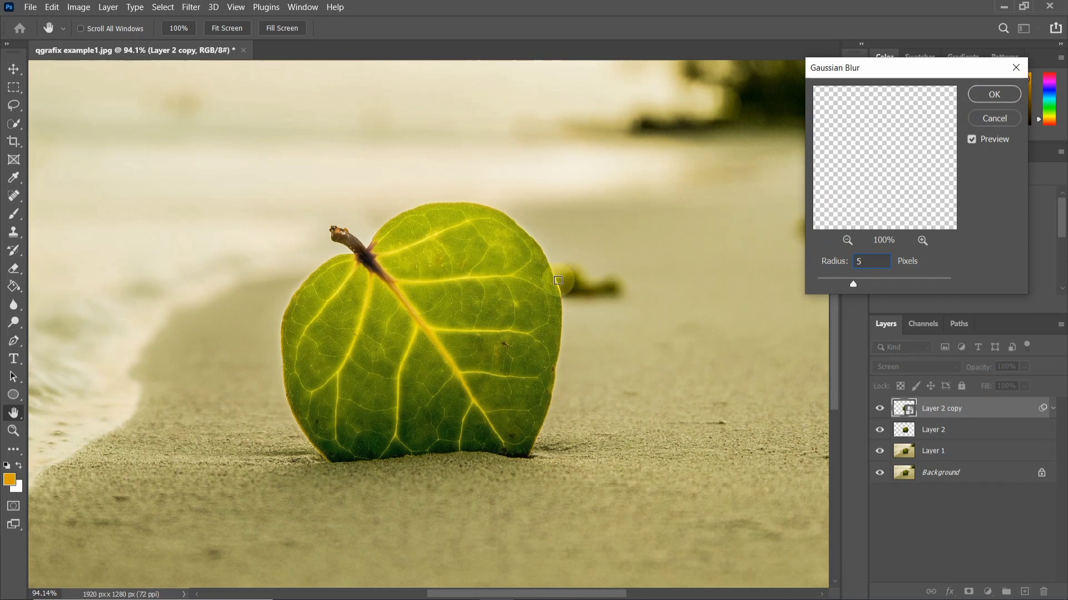
click(556, 281)
click(876, 268)
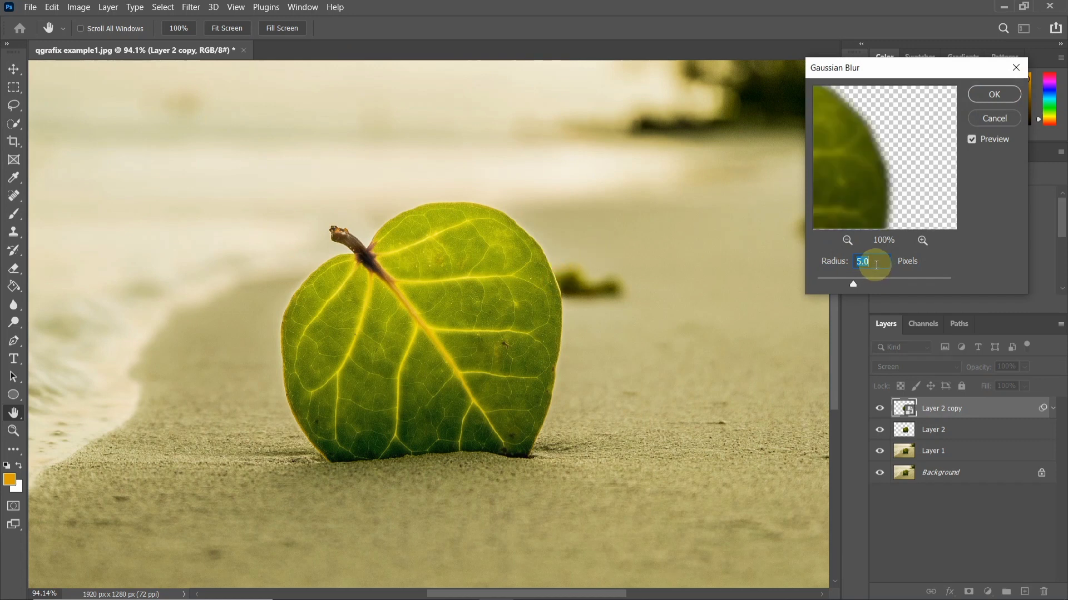
drag(853, 283, 813, 279)
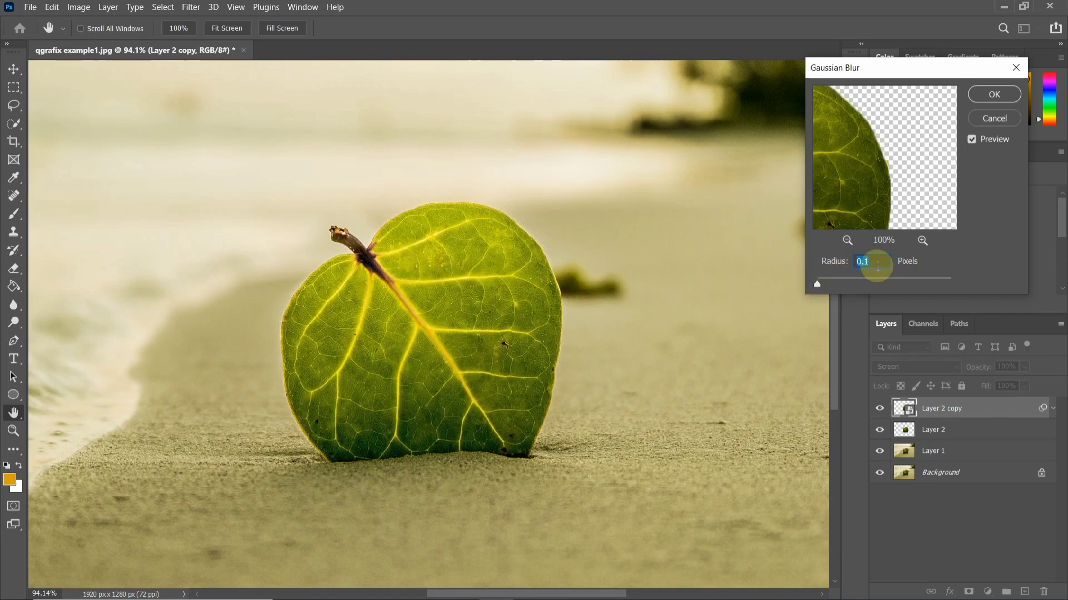
click(875, 265)
text(5)
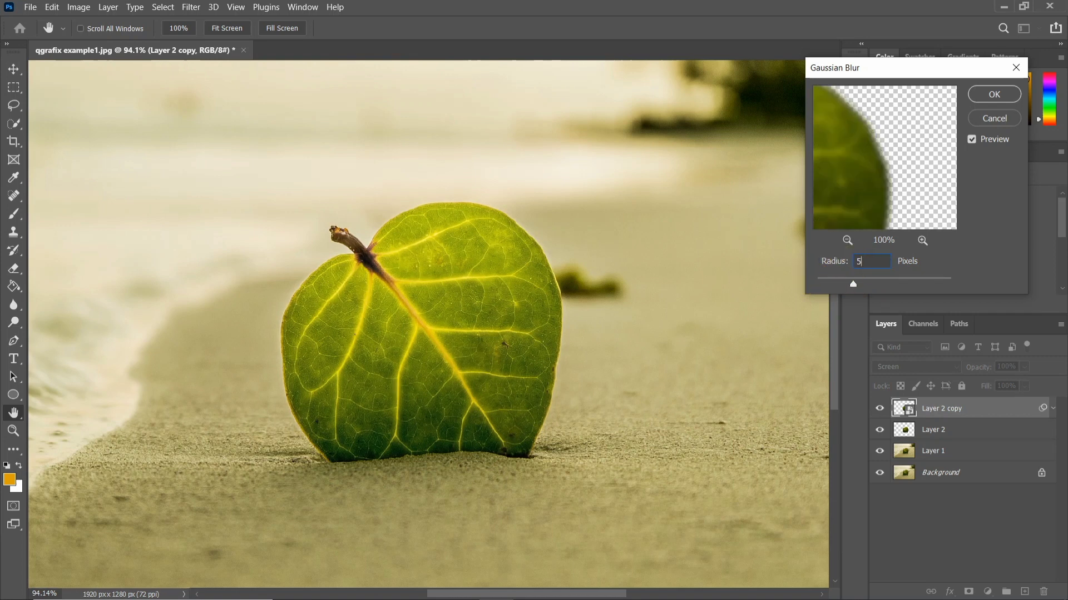
click(991, 93)
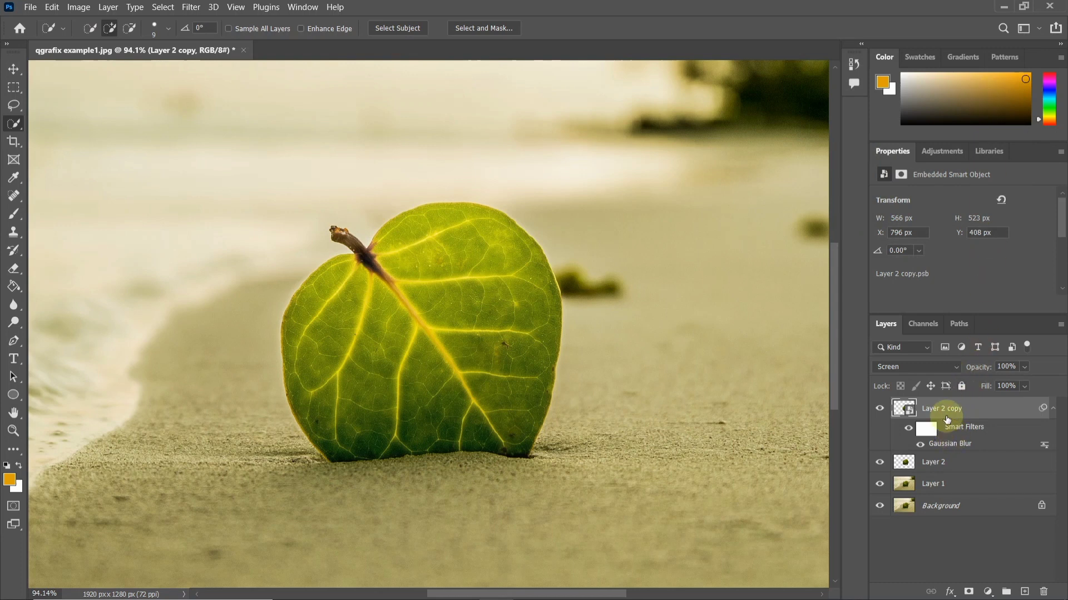
Step: Duplicate the blurred leaf smart object and set the duplicate's Gaussian Blur radius to 10 pixels
key(ctrl+j)
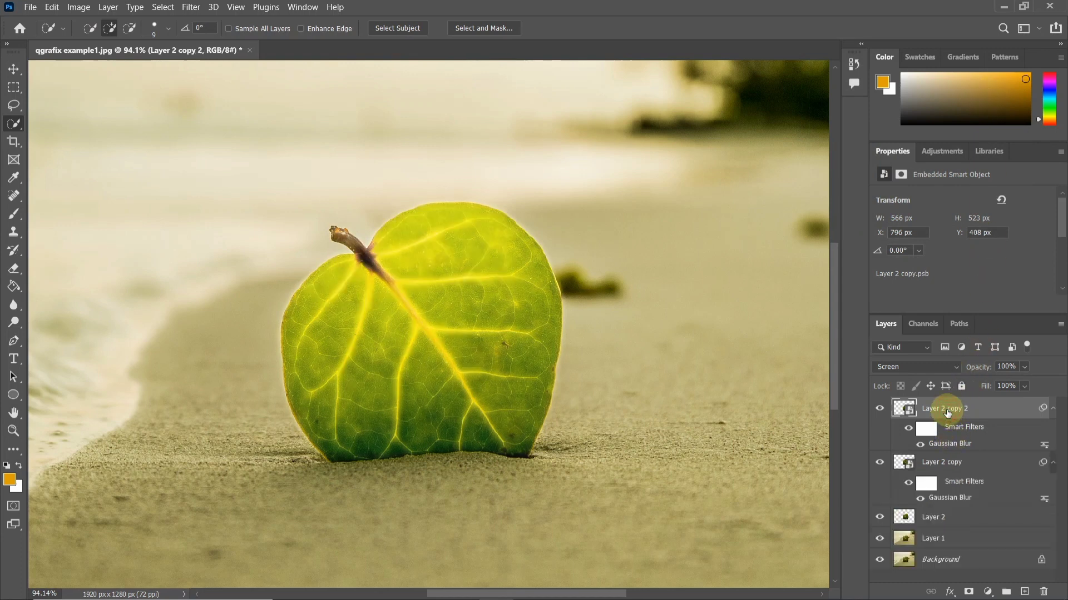
double_click(949, 443)
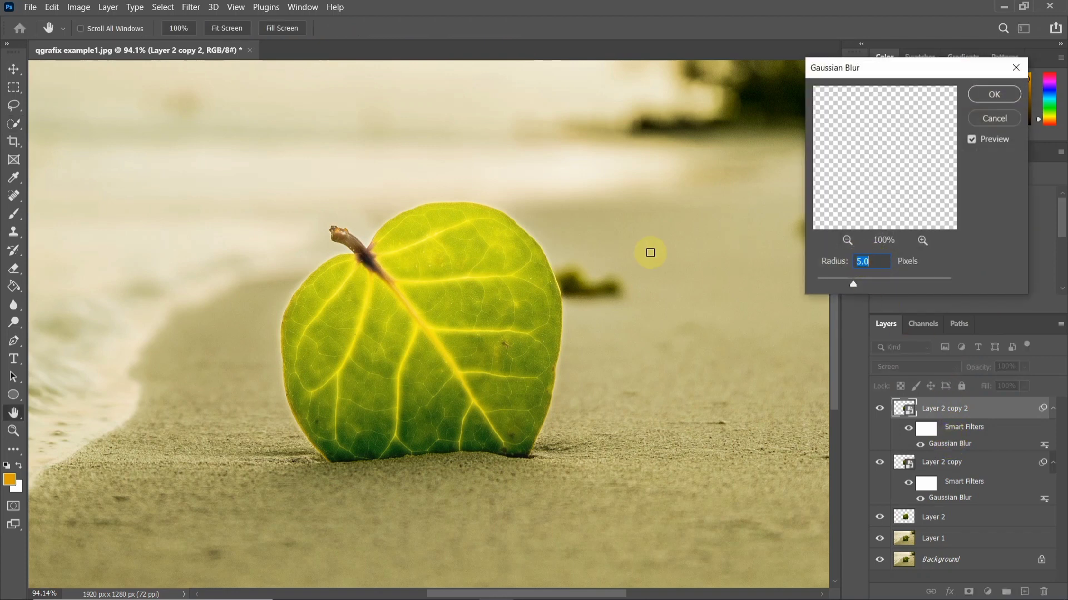
click(542, 249)
click(862, 261)
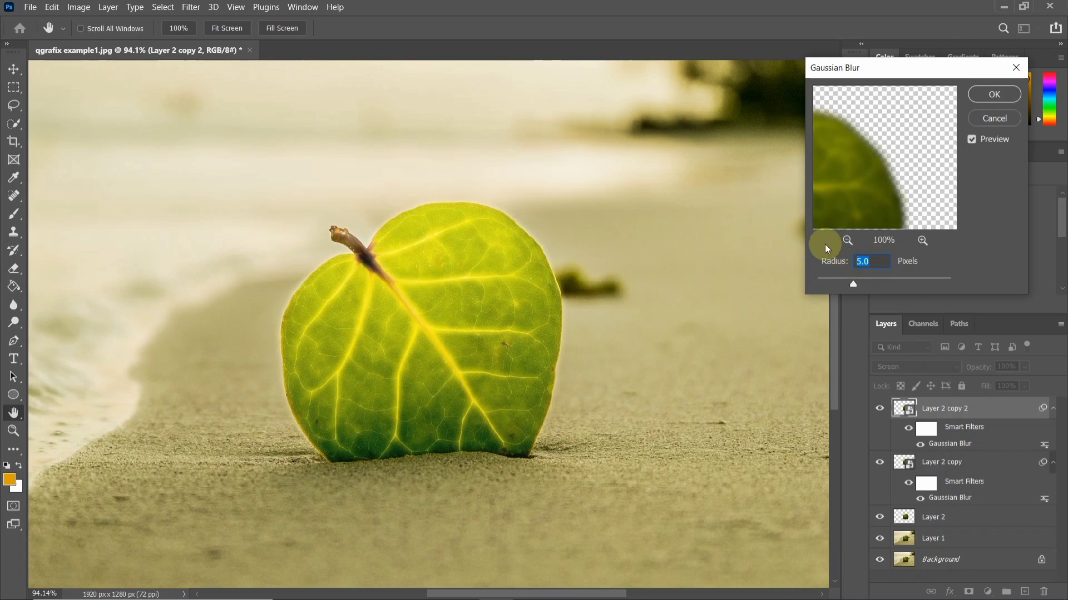
text(10)
click(987, 99)
Step: Duplicate the topmost leaf smart object, Layer 2 copy 2, and set the new copy's Gaussian Blur radius to 25 pixels
click(961, 416)
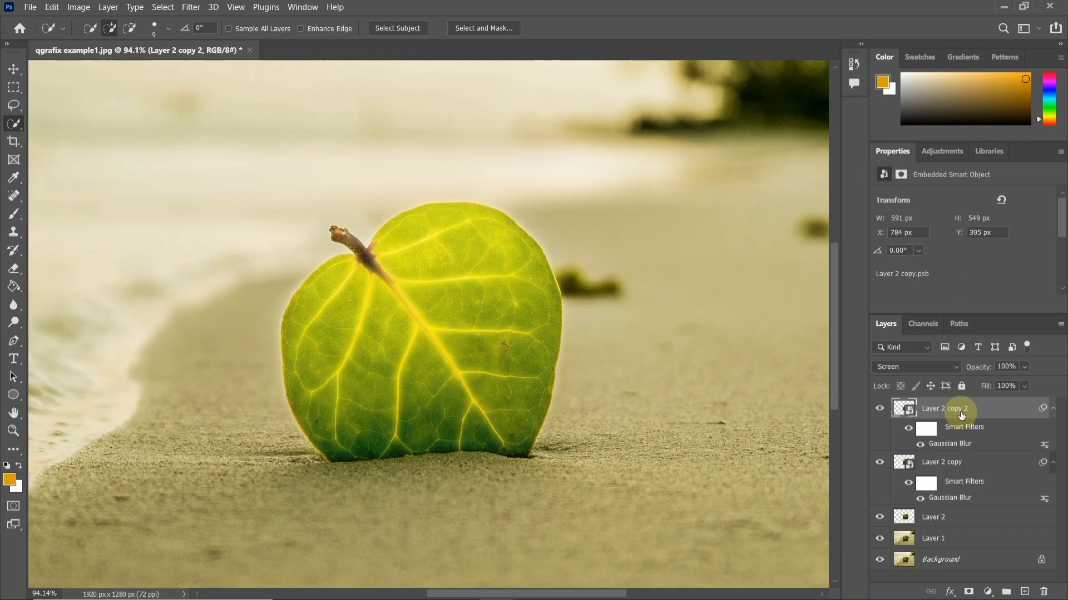
key(ctrl+j)
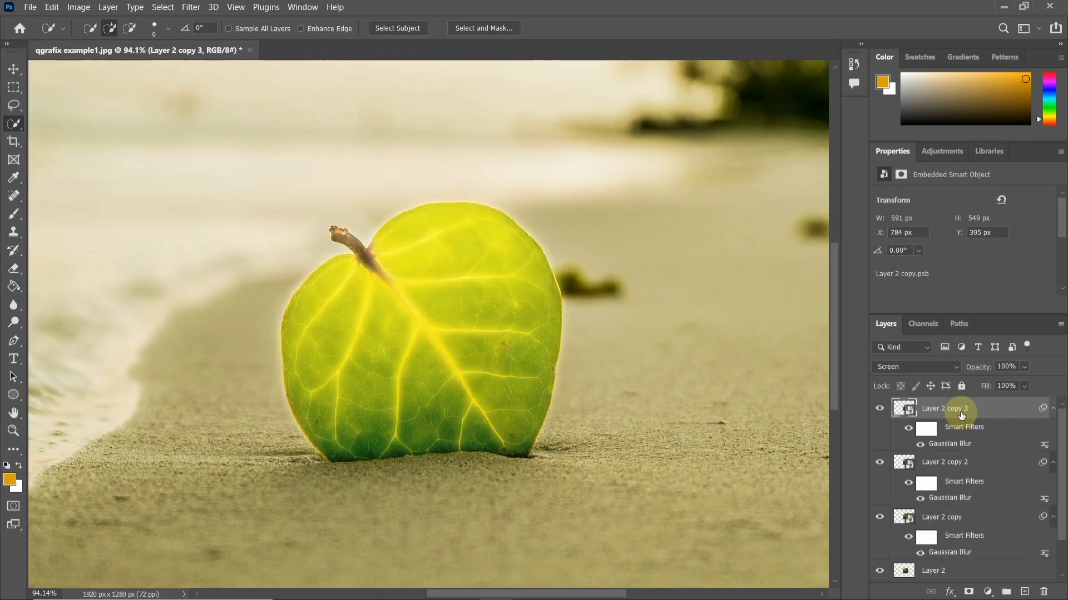
double_click(952, 443)
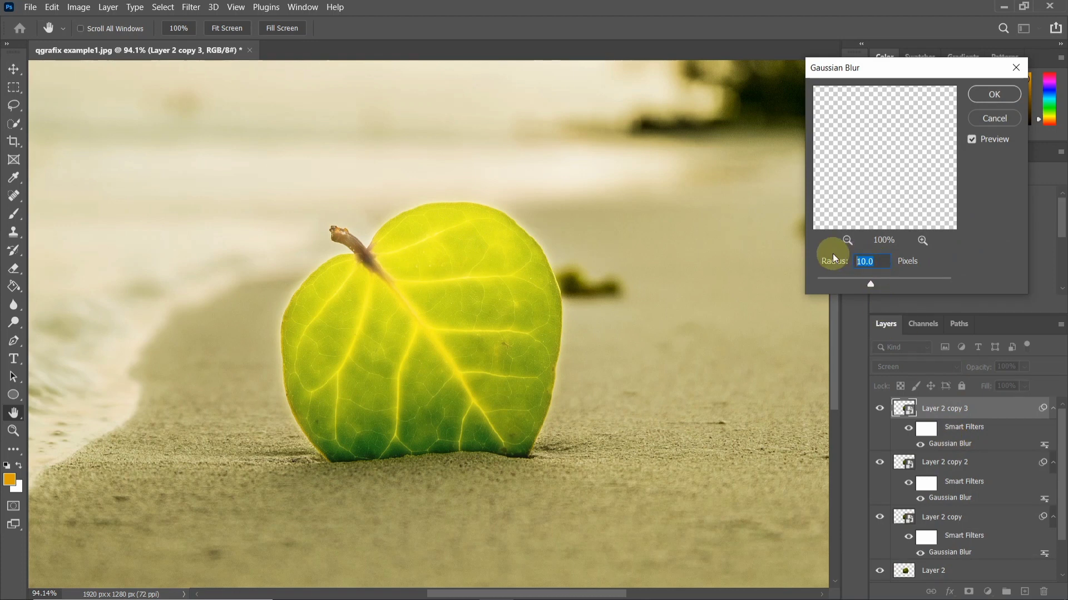
text(25)
key(Return)
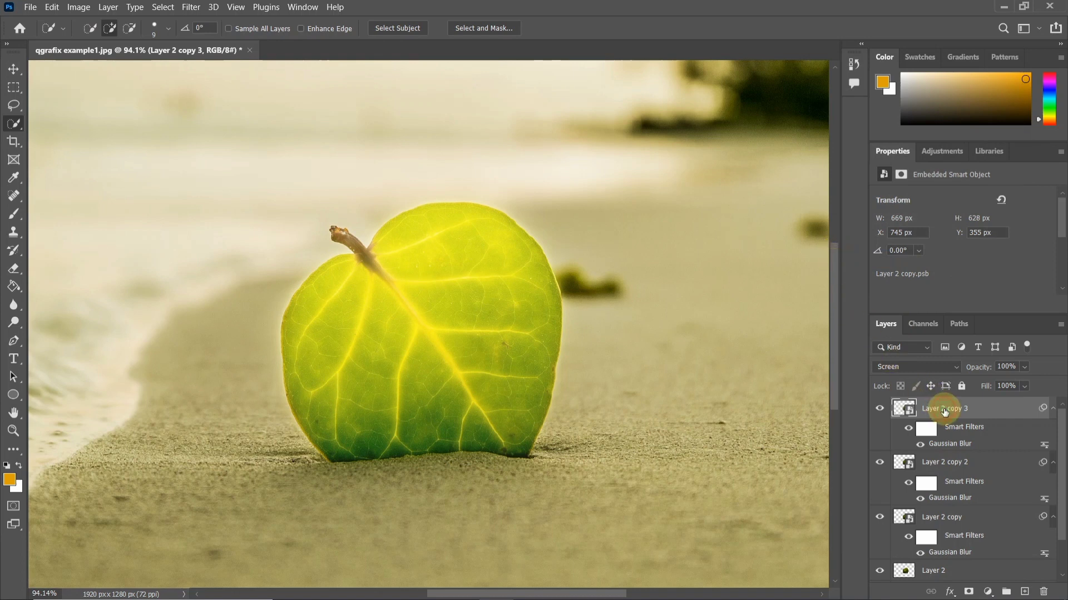
Step: Duplicate the topmost leaf smart object, Layer 2 copy 3, and set the new copy's Gaussian Blur radius to 50 pixels
key(ctrl+j)
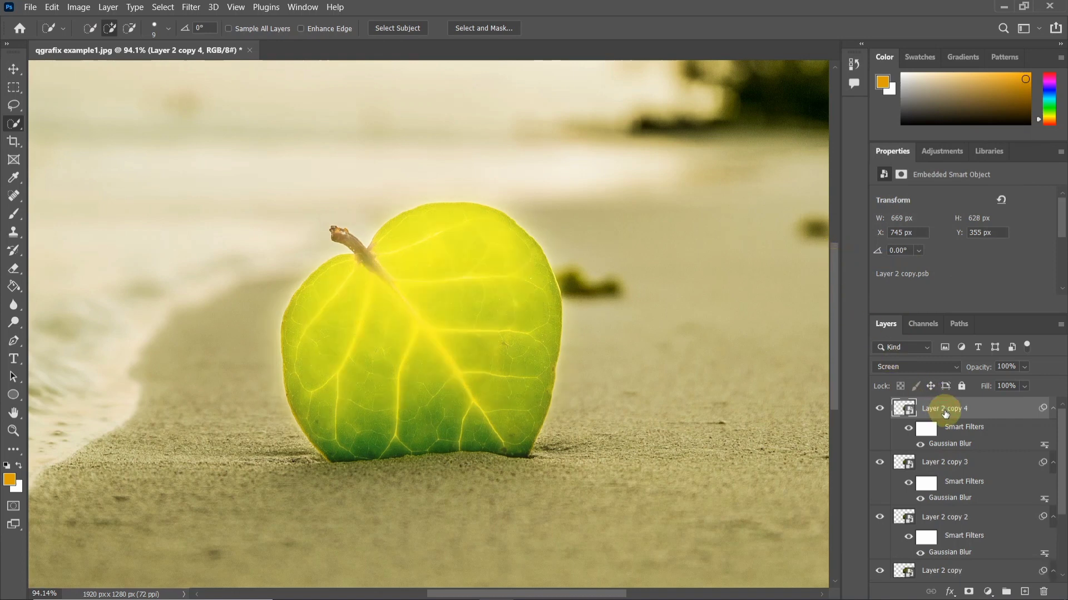
double_click(948, 445)
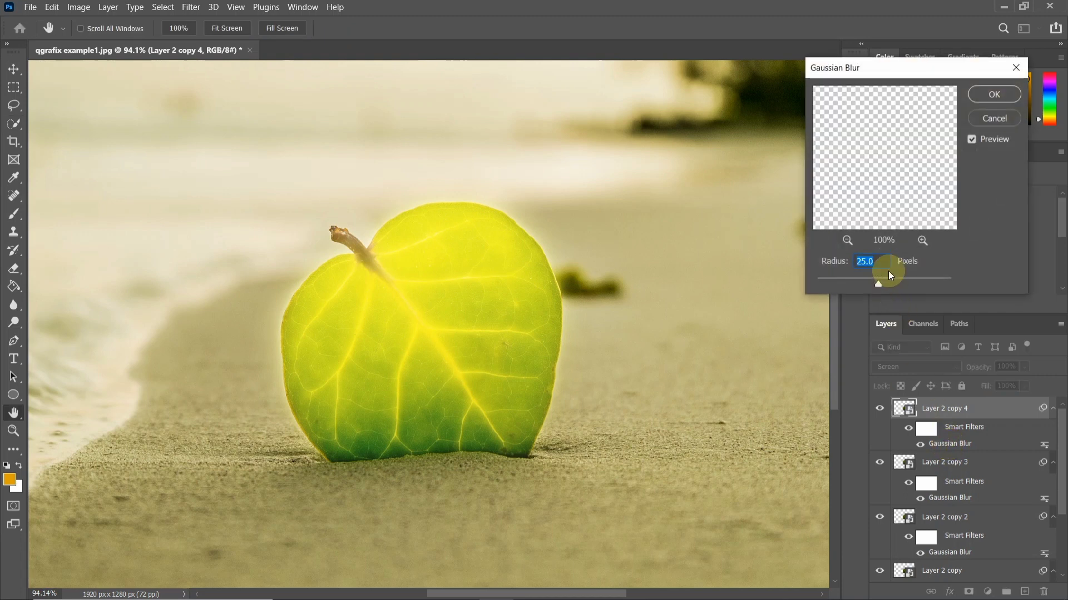
click(877, 261)
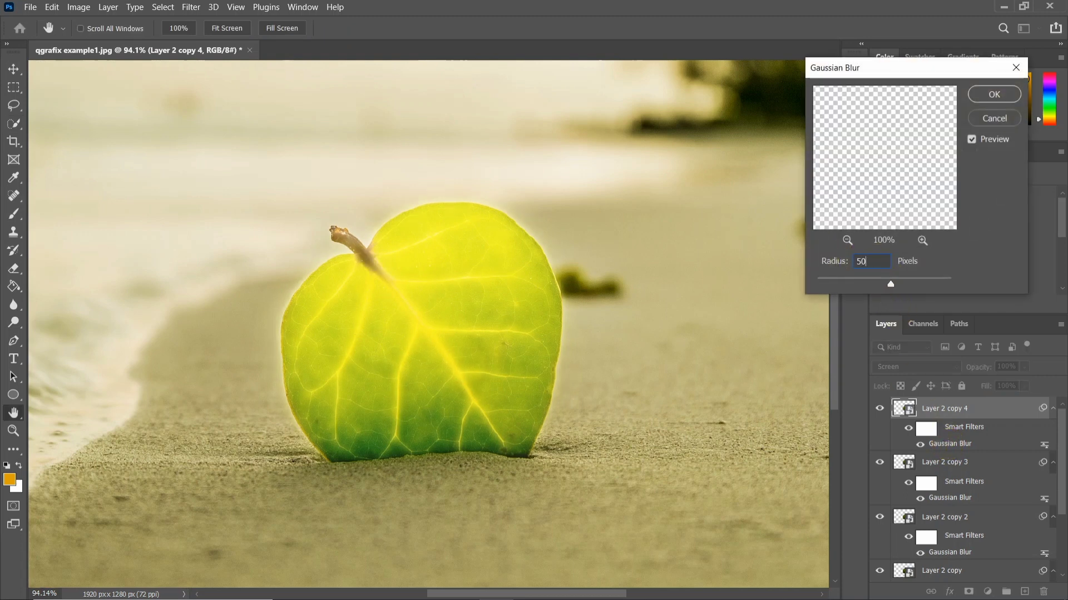
key(Return)
key(w)
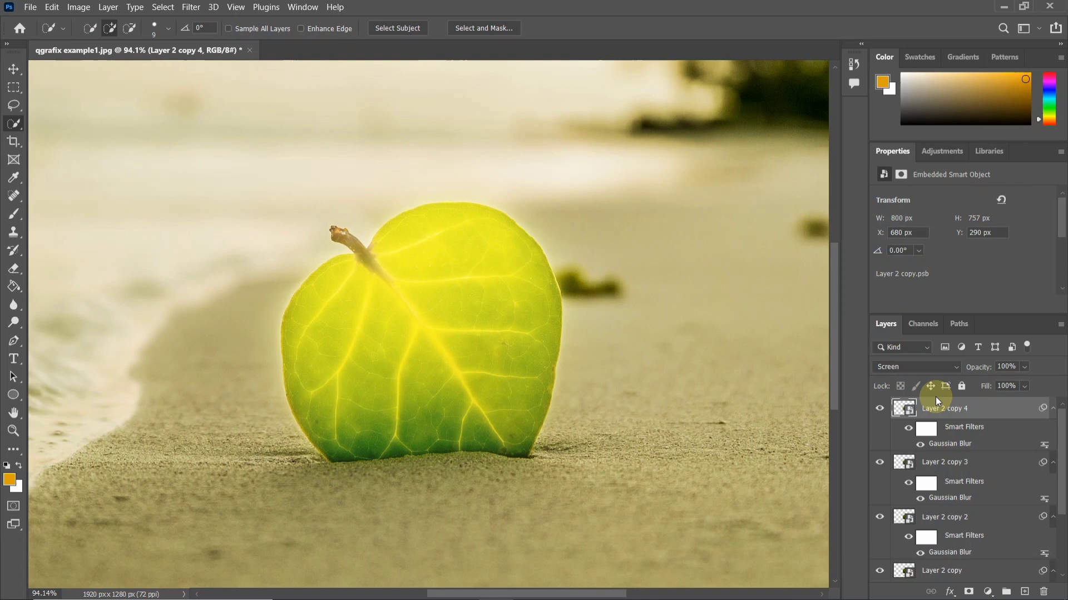
Step: Duplicate the topmost leaf smart object, Layer 2 copy 4, and set the new copy's Gaussian Blur radius to 100 pixels
key(ctrl+j)
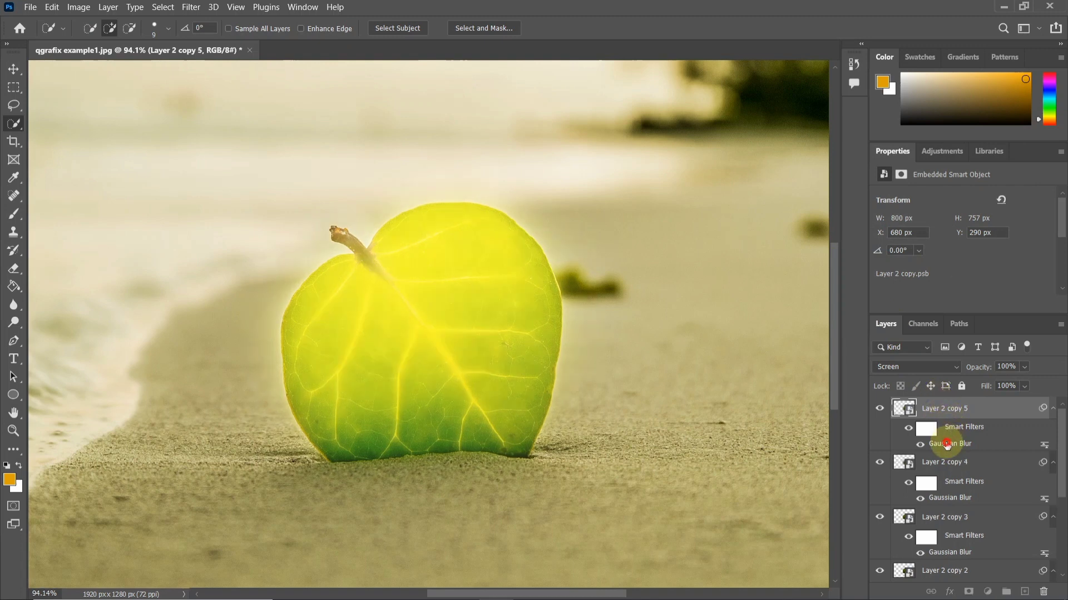
double_click(947, 444)
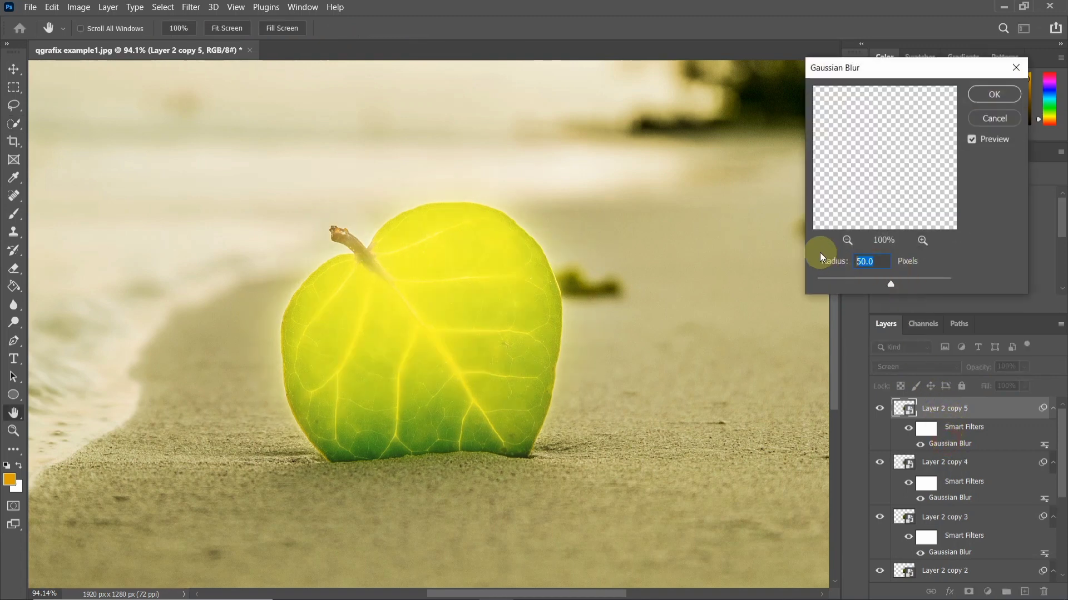
text(100)
key(Return)
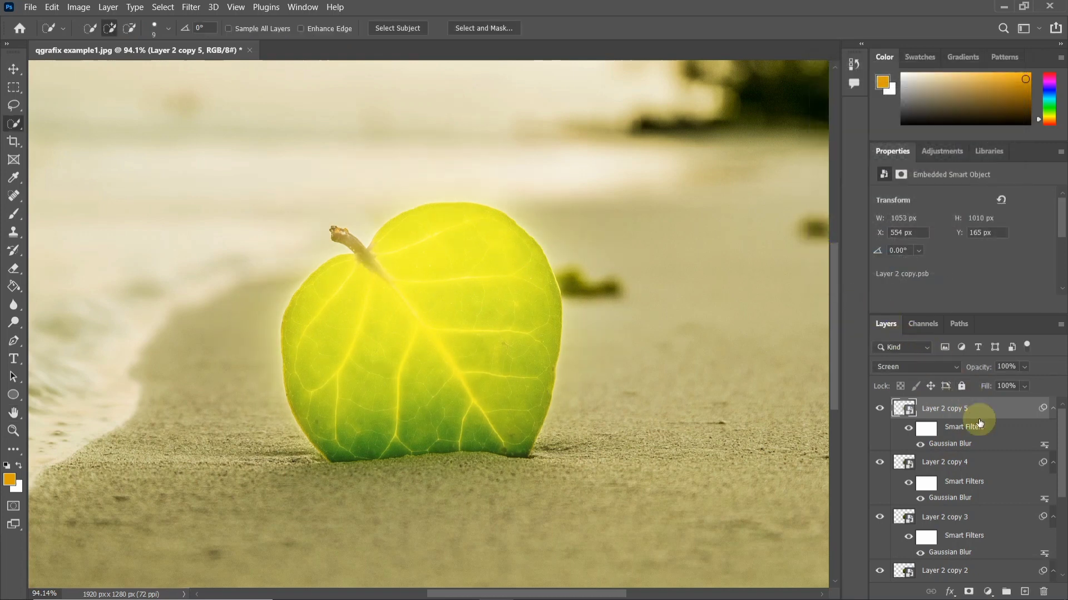
Step: Duplicate the topmost leaf smart object, Layer 2 copy 5, and set the new copy's Gaussian Blur radius to 250 pixels
key(ctrl+j)
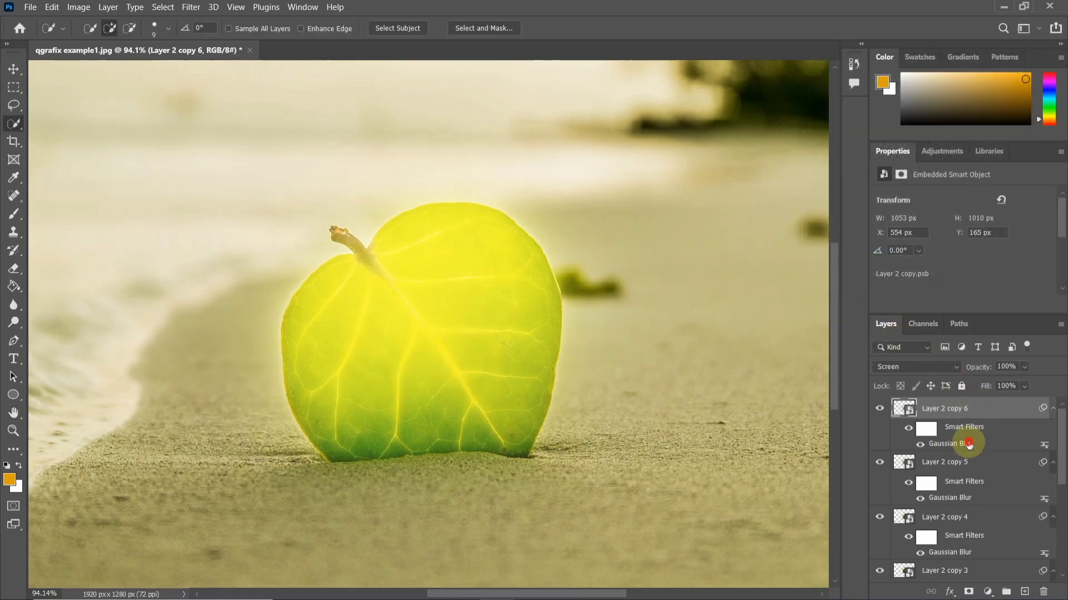
double_click(969, 443)
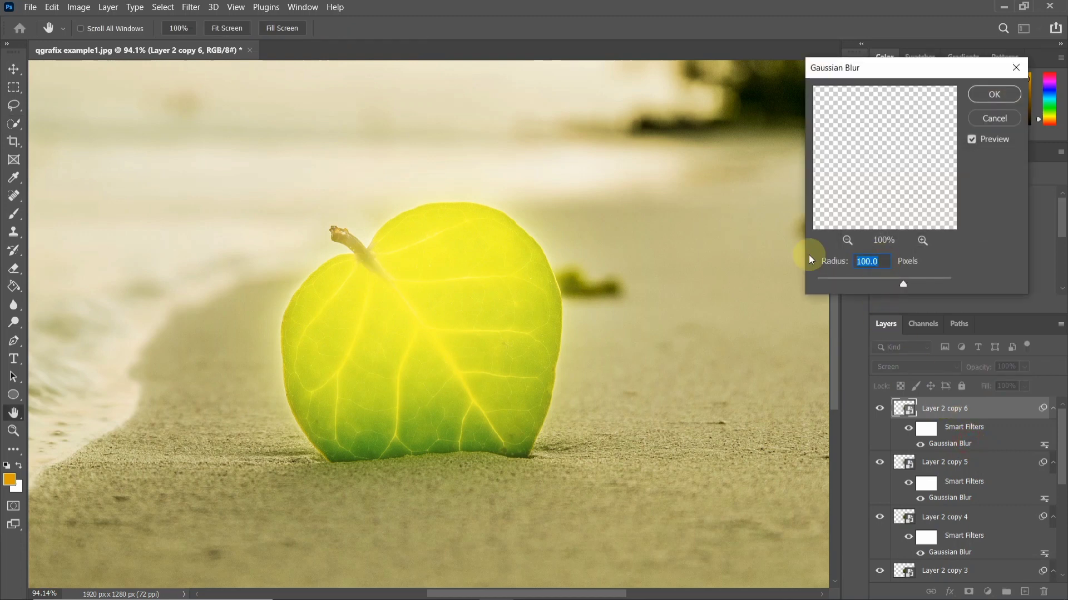
text(250)
key(Return)
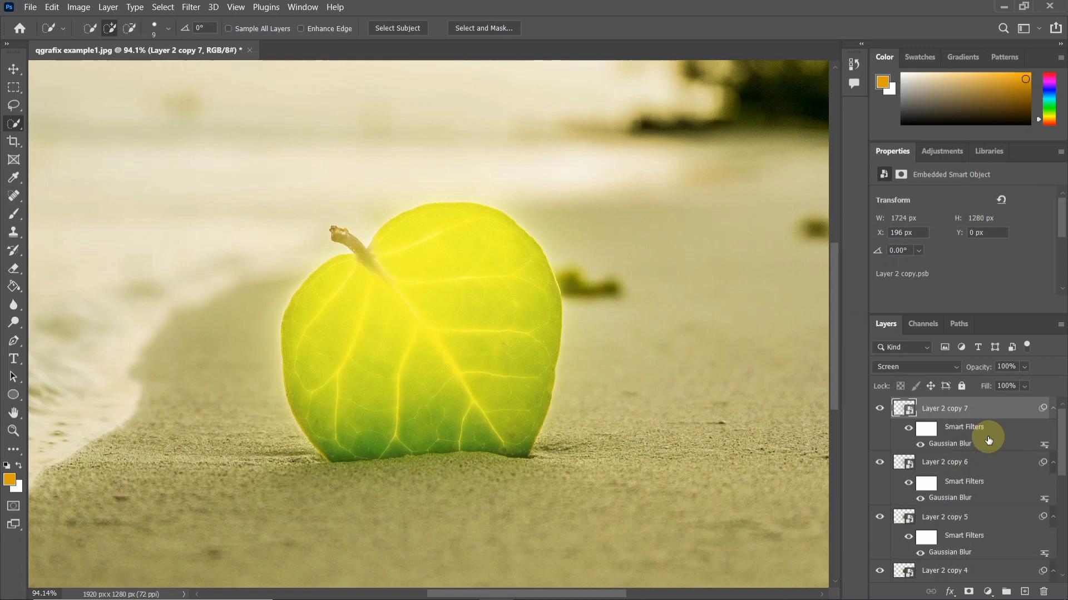
Step: Duplicate the topmost leaf smart object, Layer 2 copy 6, and set the new copy's Gaussian Blur radius to 500 pixels
double_click(954, 443)
drag(885, 262, 783, 259)
text(500)
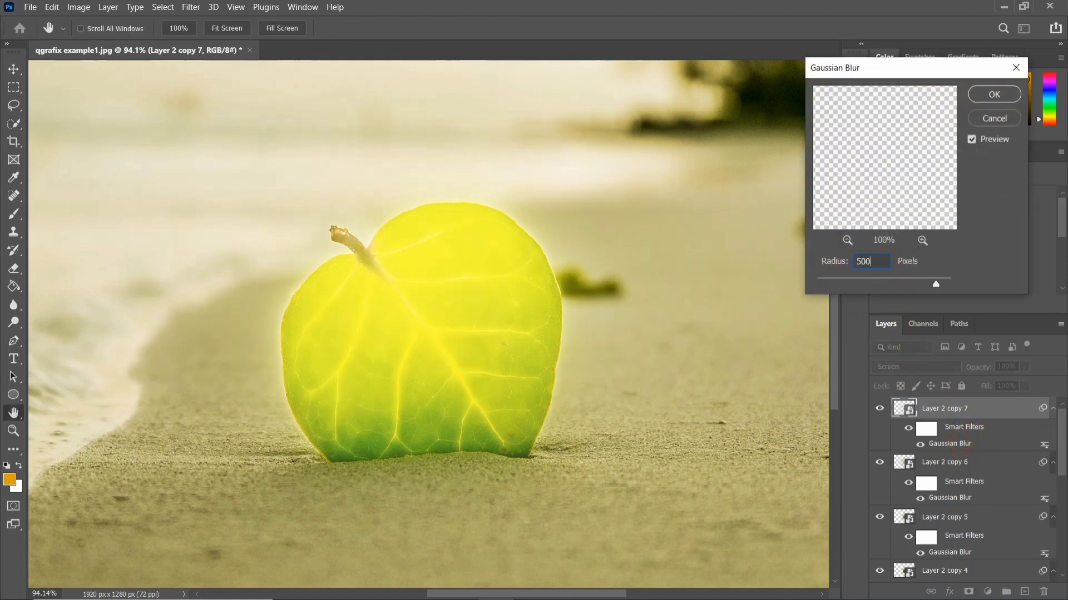
key(Return)
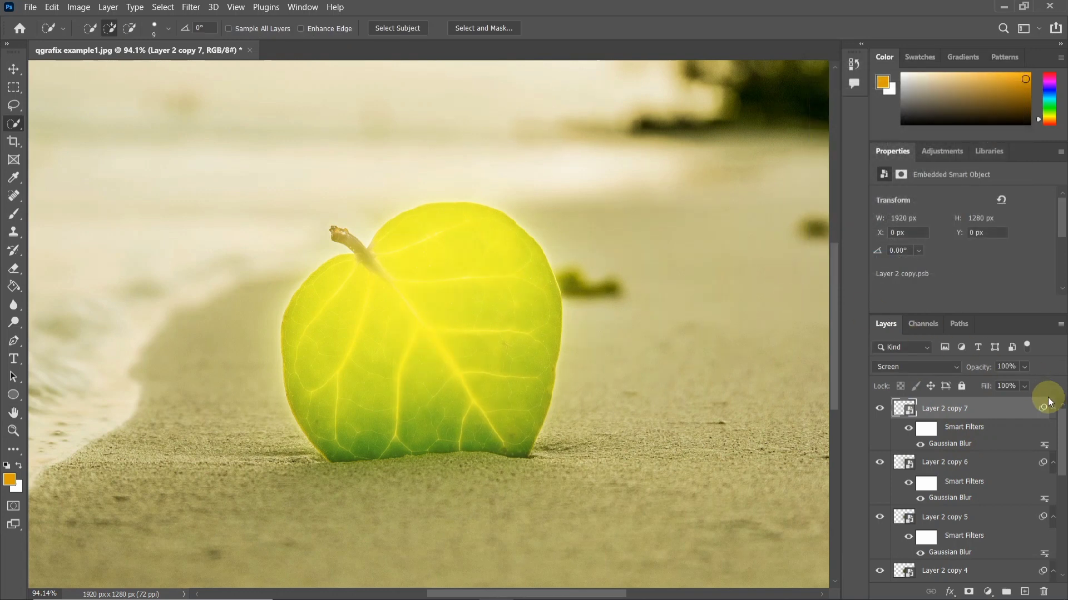
Step: Collapse the smart filter lists of all the leaf copies, from Layer 2 copy 7 down to Layer 2 copy
click(1053, 408)
click(1052, 429)
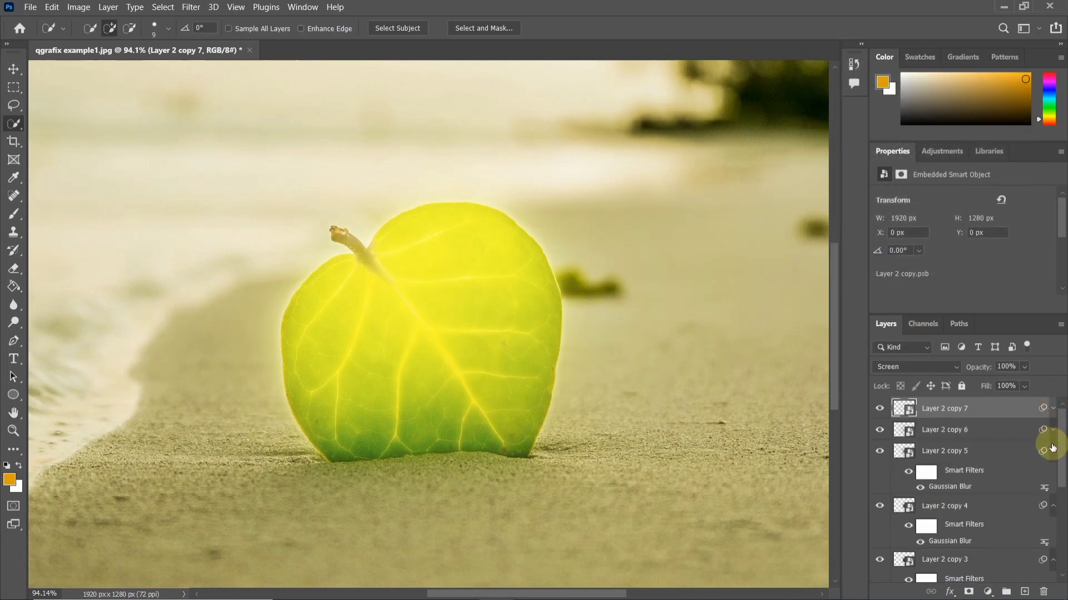
click(1053, 450)
click(1052, 473)
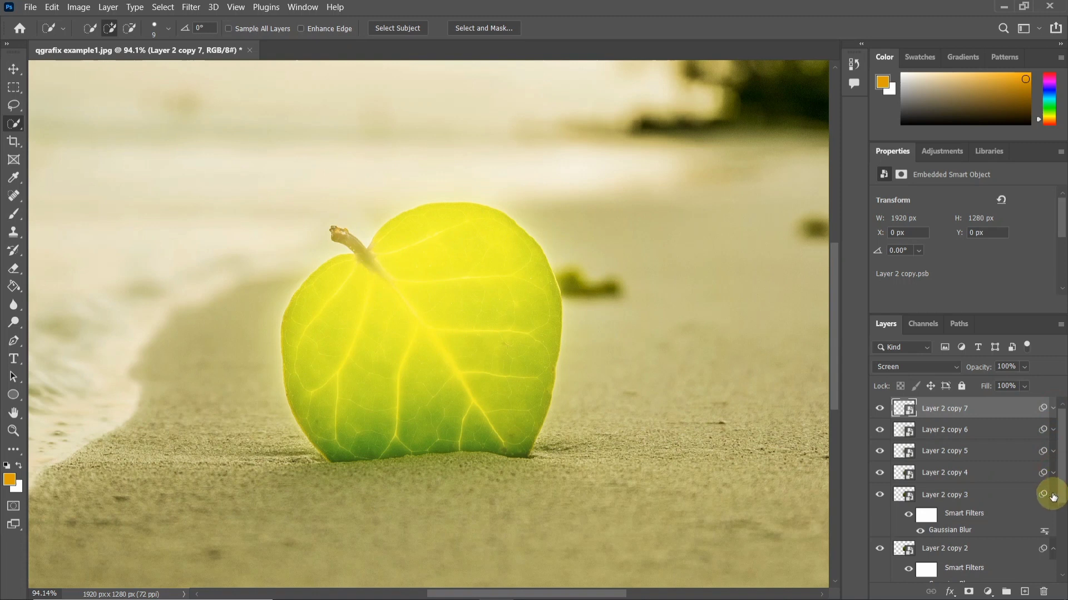
click(1053, 494)
click(1053, 516)
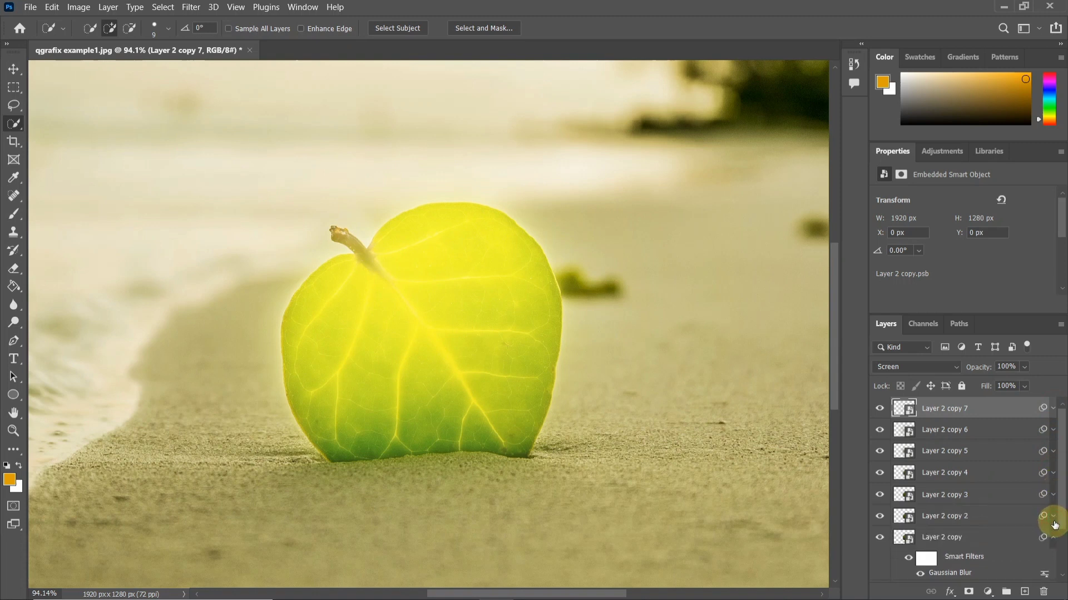
click(1052, 537)
Step: Group all the blurred leaf copies, from Layer 2 copy 7 down to Layer 2 copy
scroll(1035, 514, down, 1)
scroll(1000, 473, up, 1)
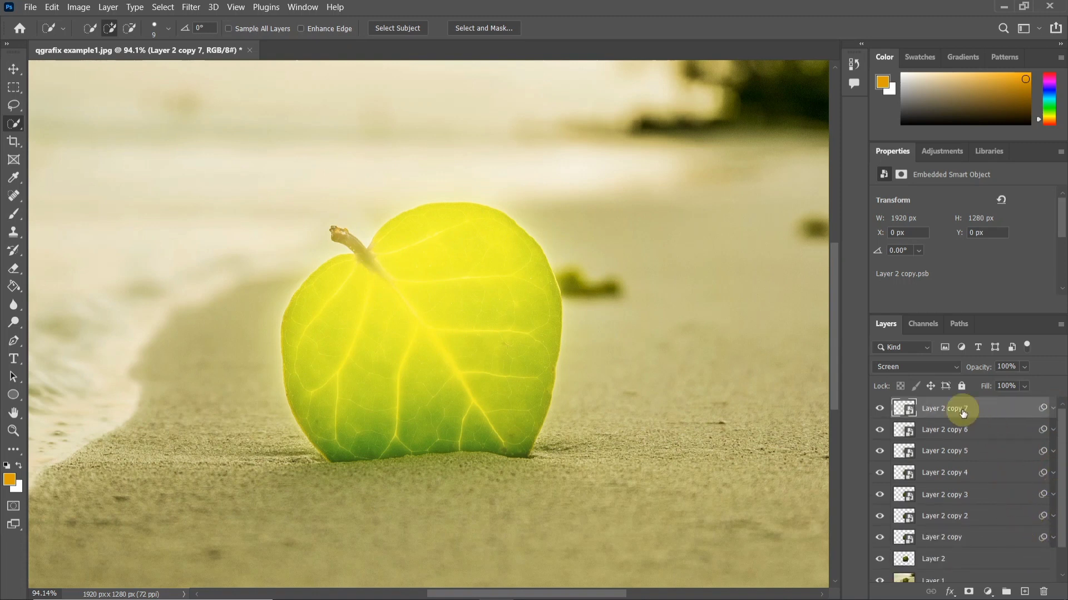
shift+click(958, 540)
key(ctrl+g)
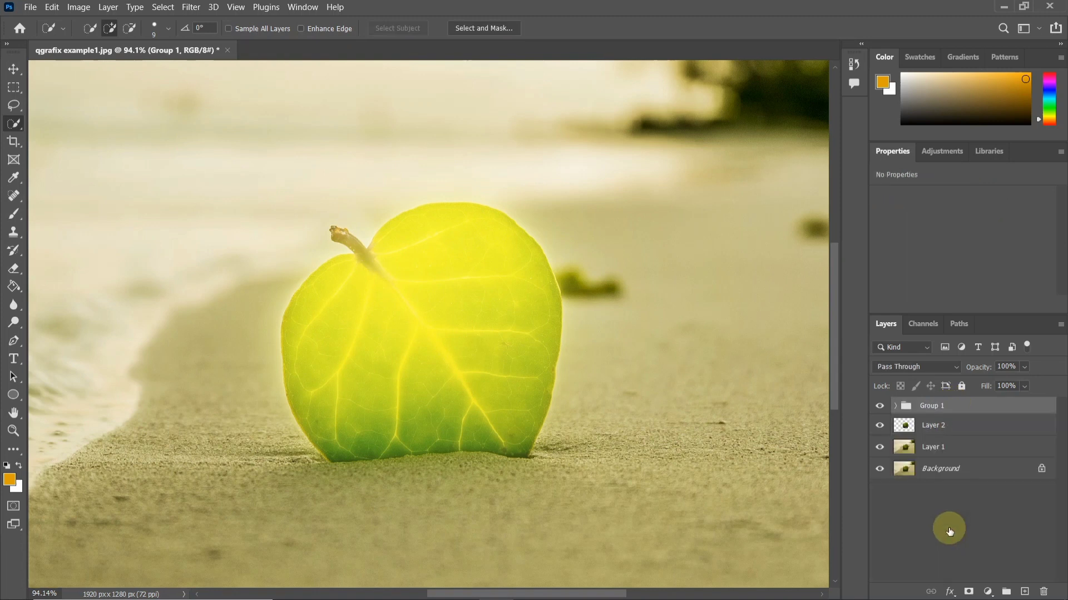
Step: Add a Color Lookup adjustment layer directly above Layer 1, using the Moonlight.3DL 3D LUT file
scroll(533, 309, down, 5)
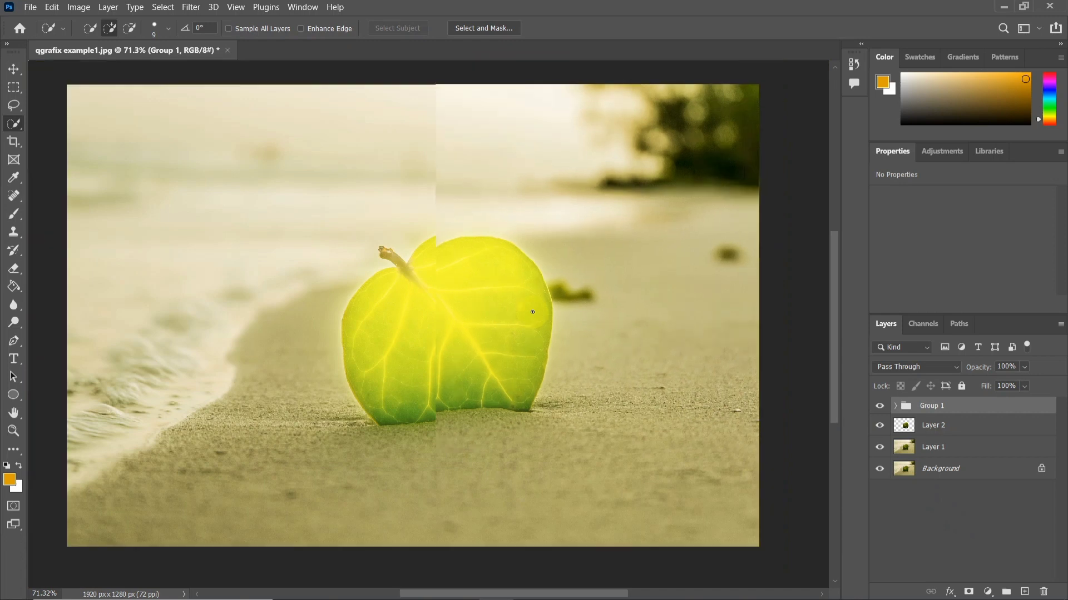
drag(533, 310, 537, 311)
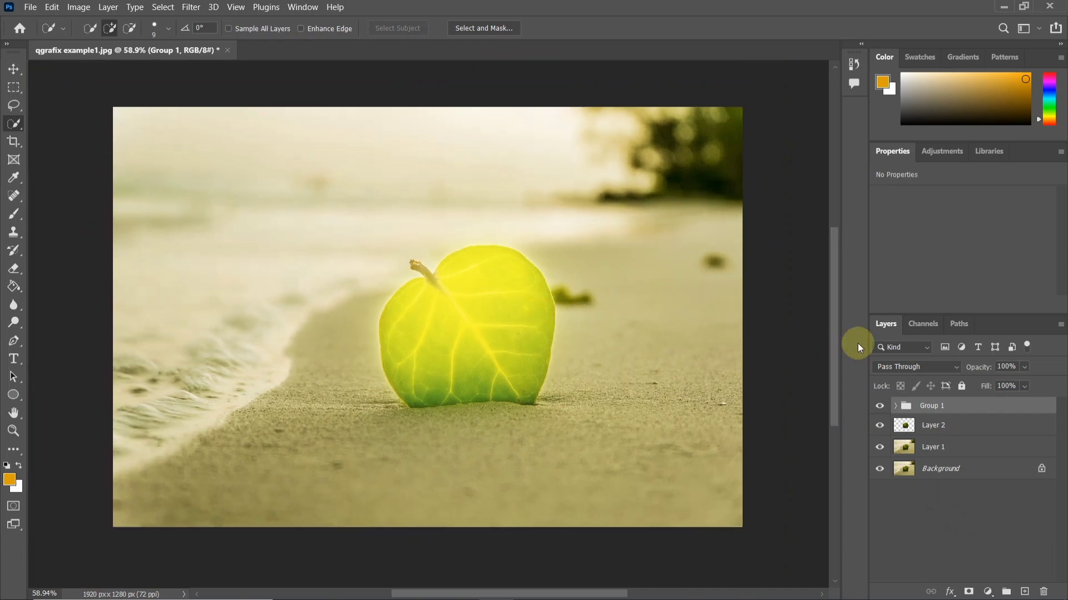
click(939, 448)
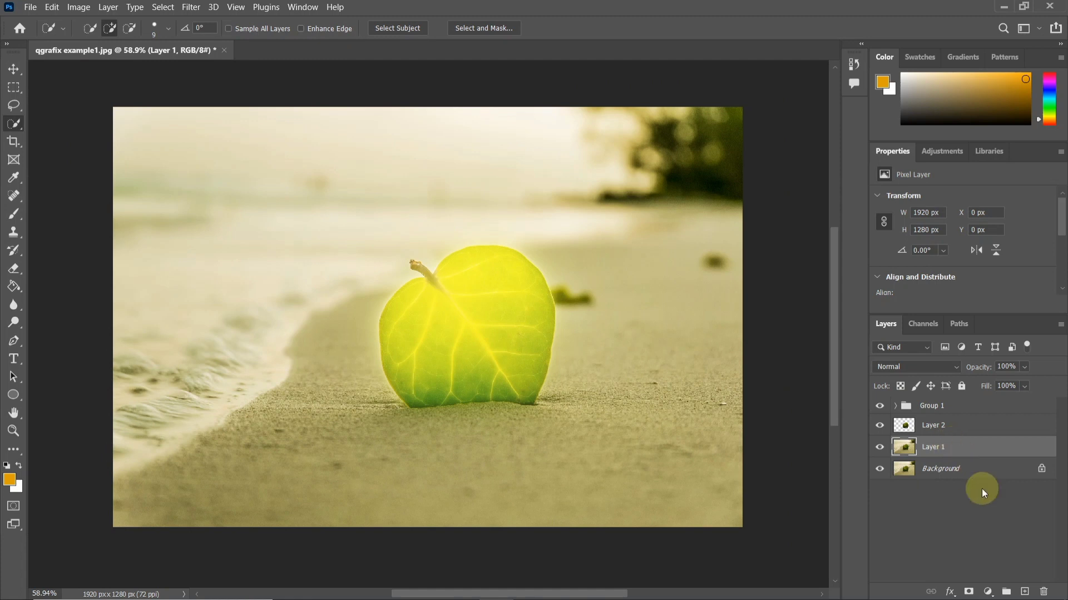
click(988, 592)
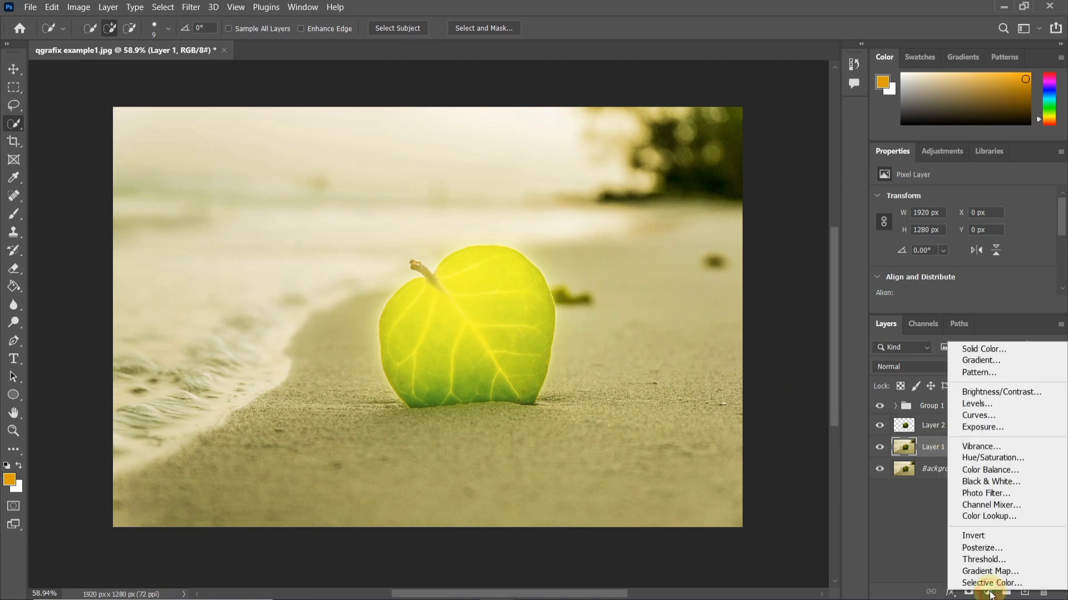
click(996, 518)
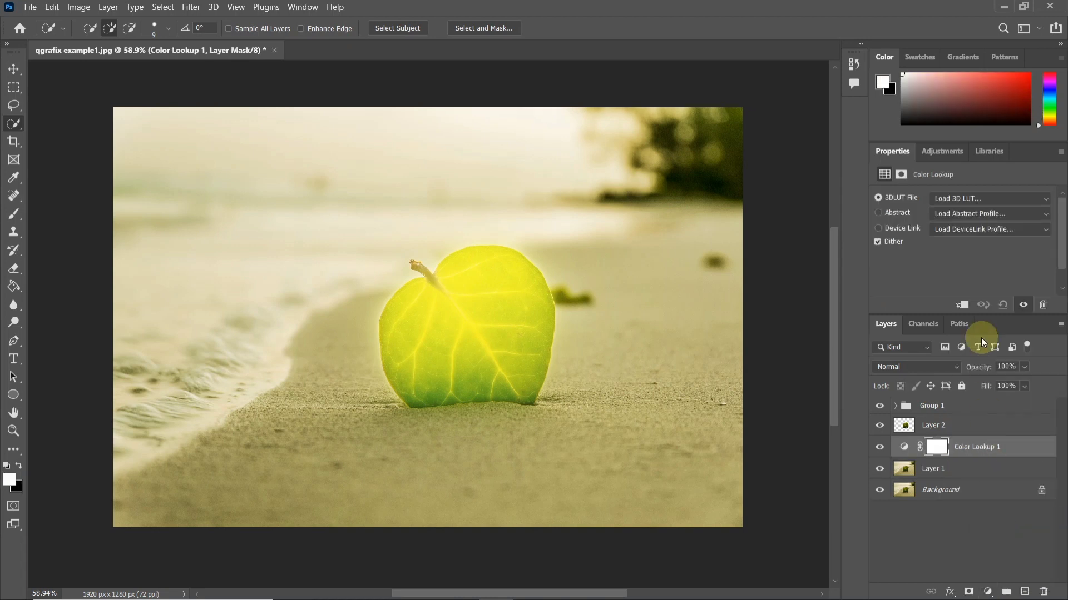
click(973, 198)
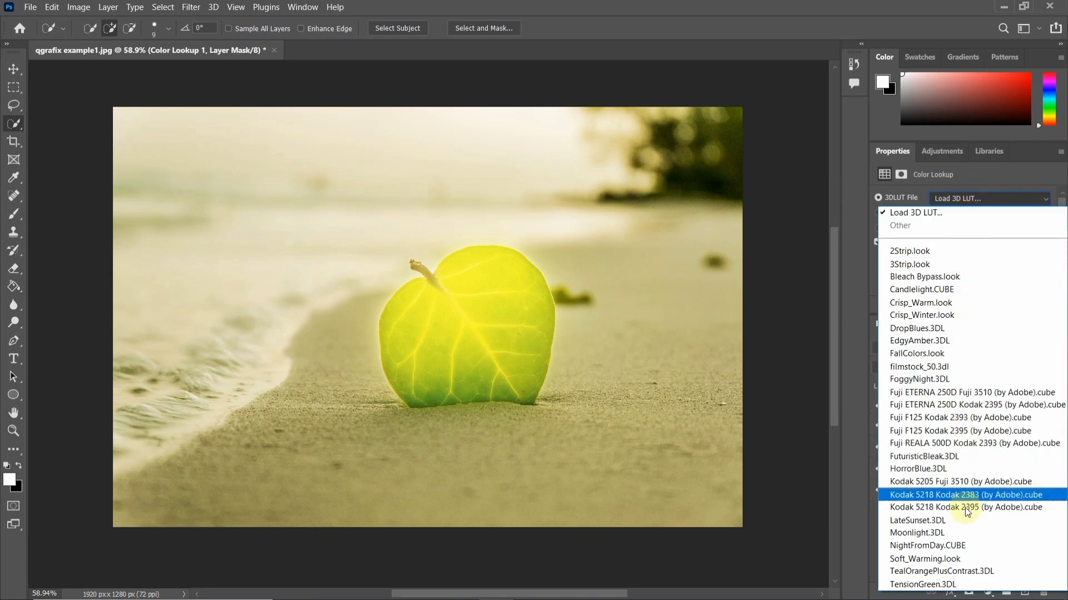
click(962, 533)
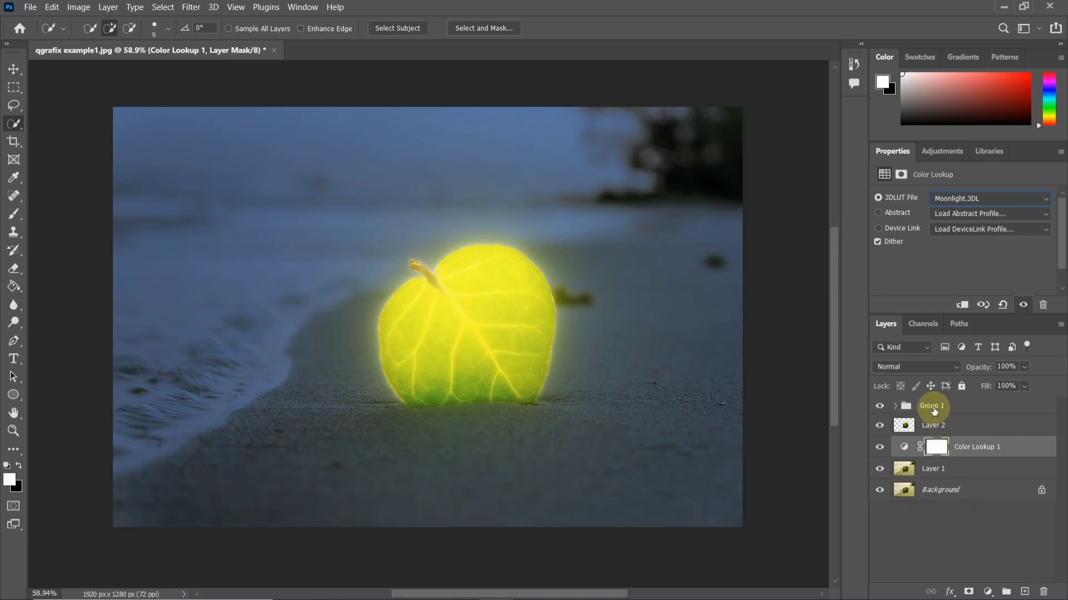
Step: Change the blend mode of Group 1, which holds the blurred leaf copies, to Overlay
click(934, 410)
click(926, 368)
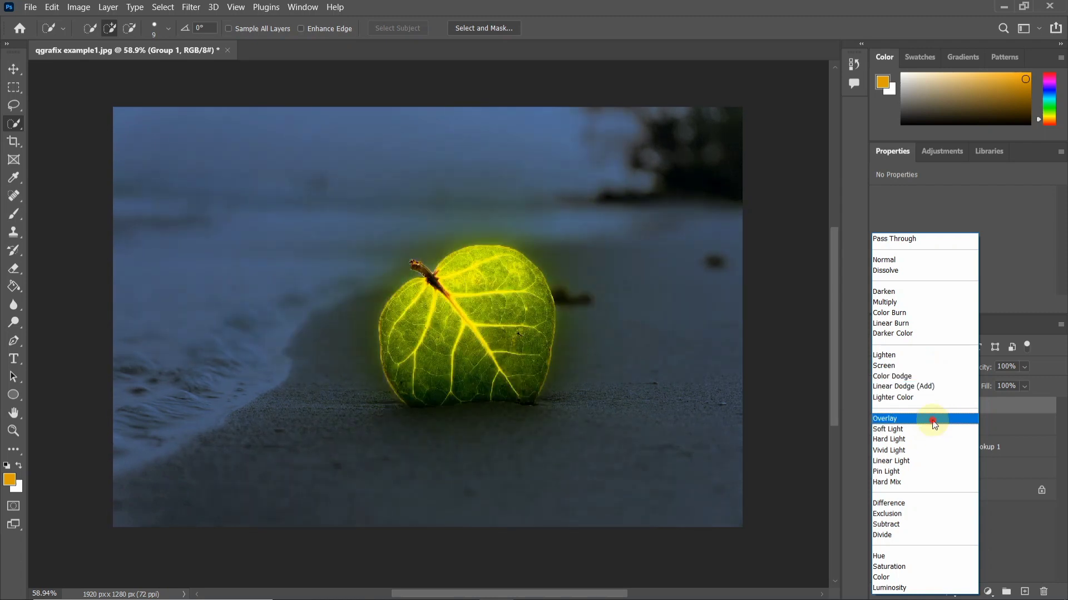
click(932, 419)
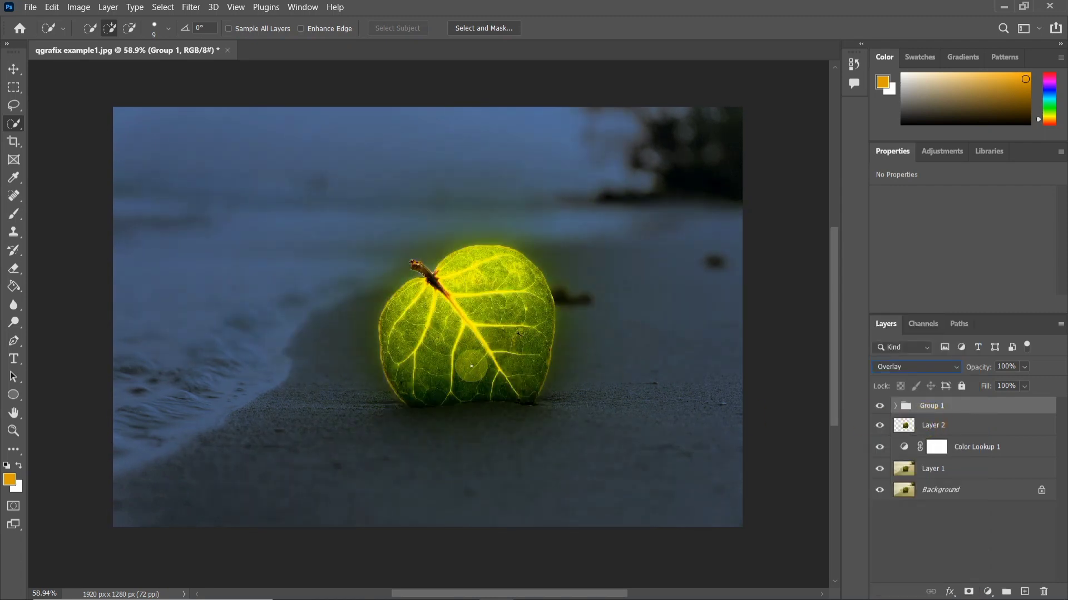
Step: Add a Hue/Saturation adjustment layer above Group 1 and clip it to the group
drag(600, 384, 580, 383)
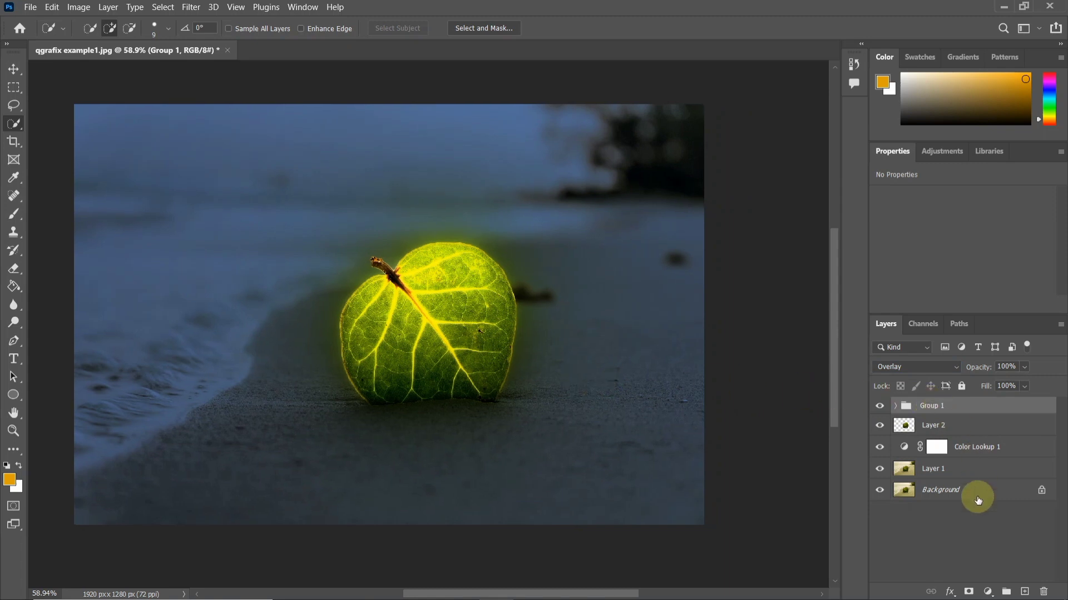
click(988, 592)
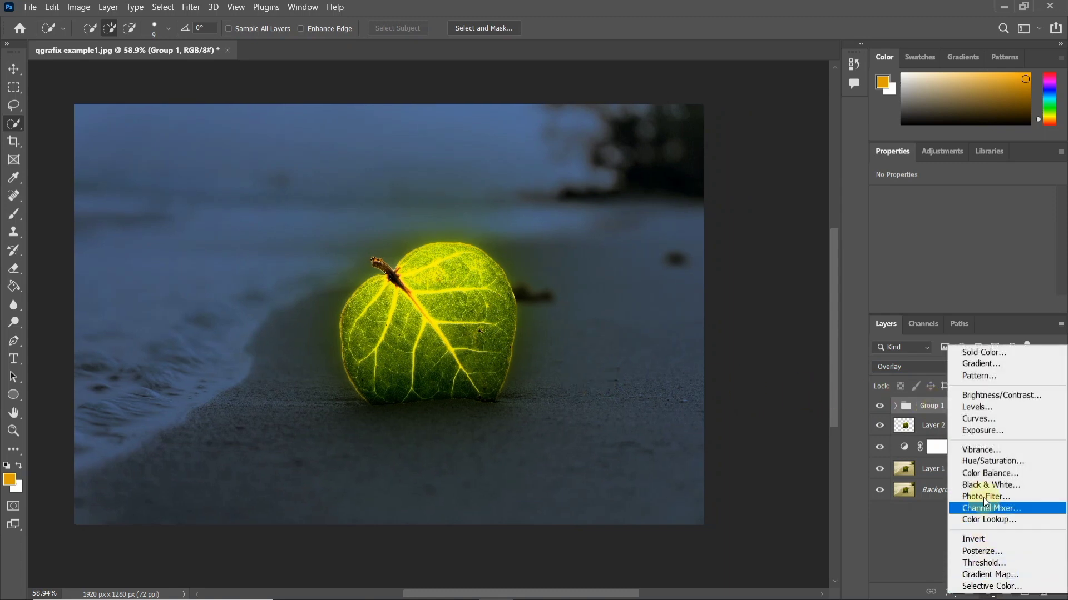
click(1006, 464)
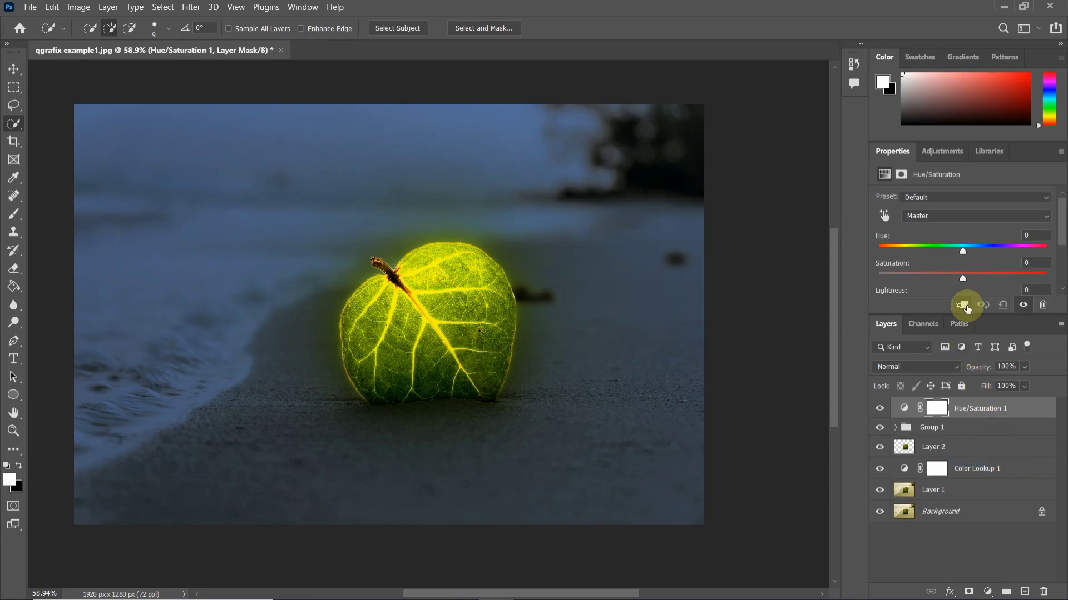
click(965, 307)
Step: Tint the glow orange by setting the clipped Hue/Saturation adjustment to hue -35, saturation +68 and lightness -8
drag(962, 252, 937, 254)
drag(937, 256, 970, 278)
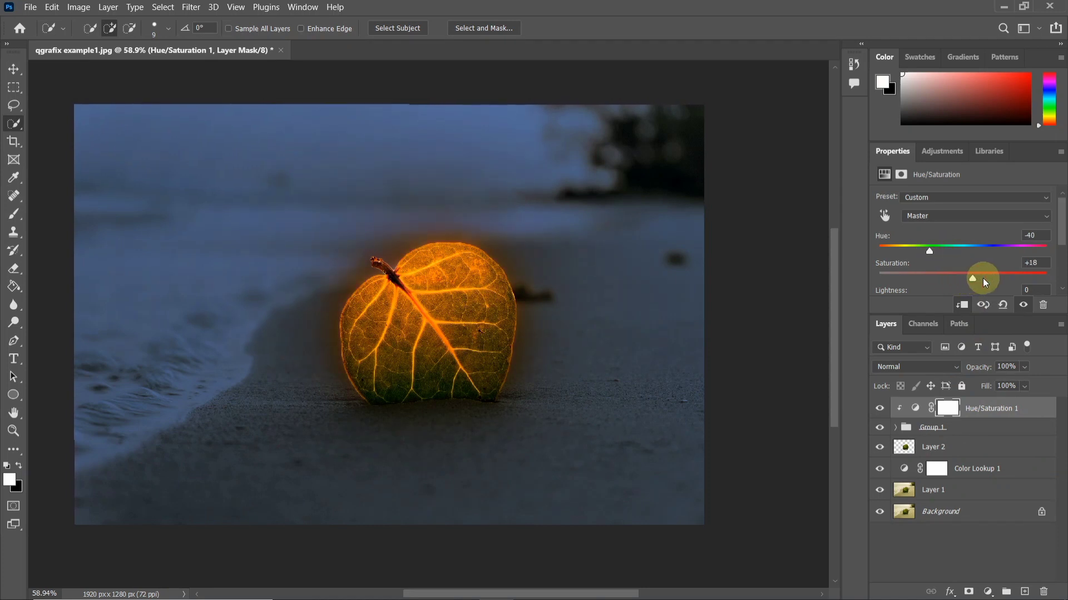
drag(1008, 278, 1026, 280)
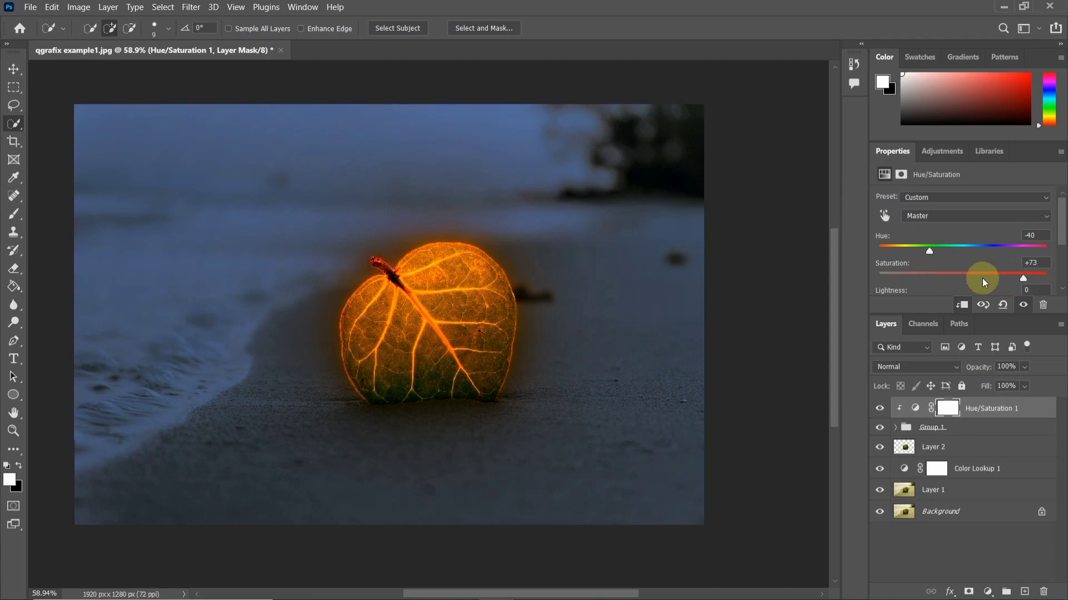
scroll(966, 272, down, 1)
mouse_move(963, 271)
mouse_down()
mouse_move(972, 272)
mouse_move(938, 270)
mouse_move(955, 275)
mouse_up()
mouse_move(1028, 251)
mouse_down()
mouse_move(988, 248)
mouse_move(1029, 251)
mouse_up()
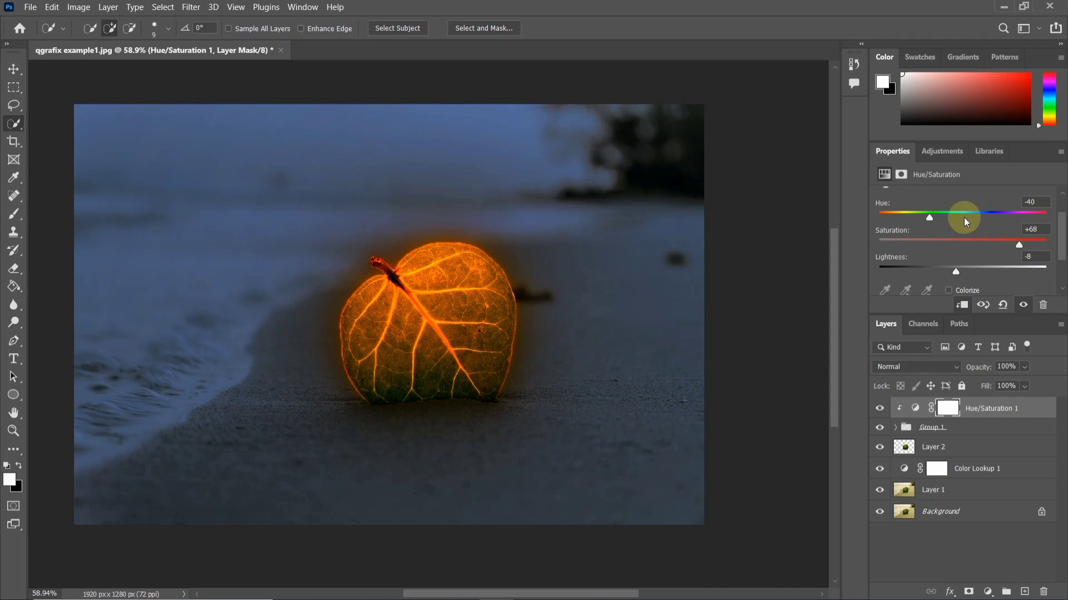
drag(927, 217, 935, 220)
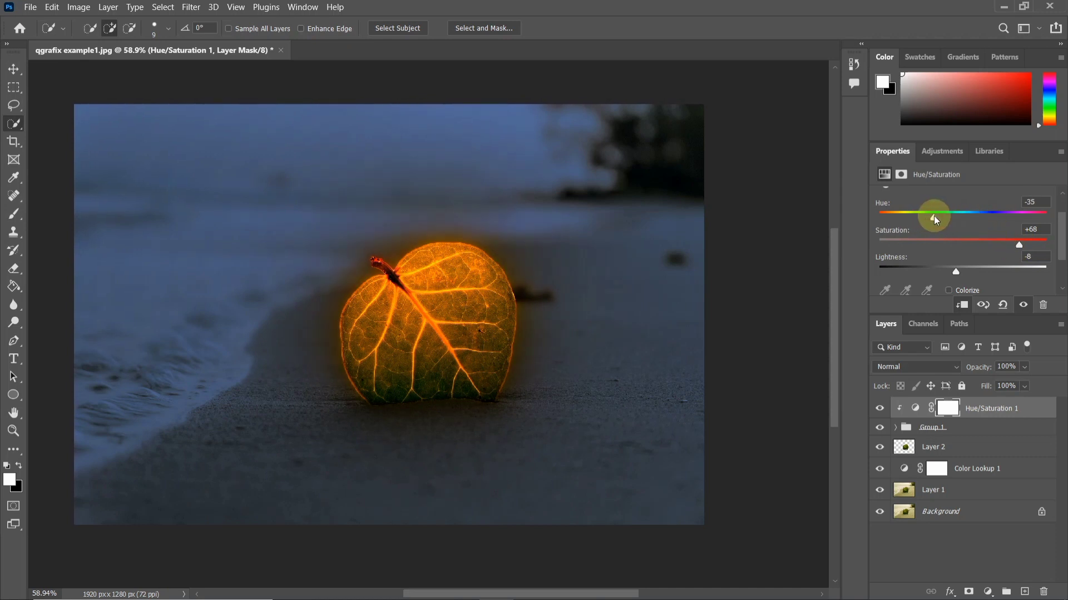
Step: Create a new empty layer above the Hue/Saturation adjustment layer
click(955, 409)
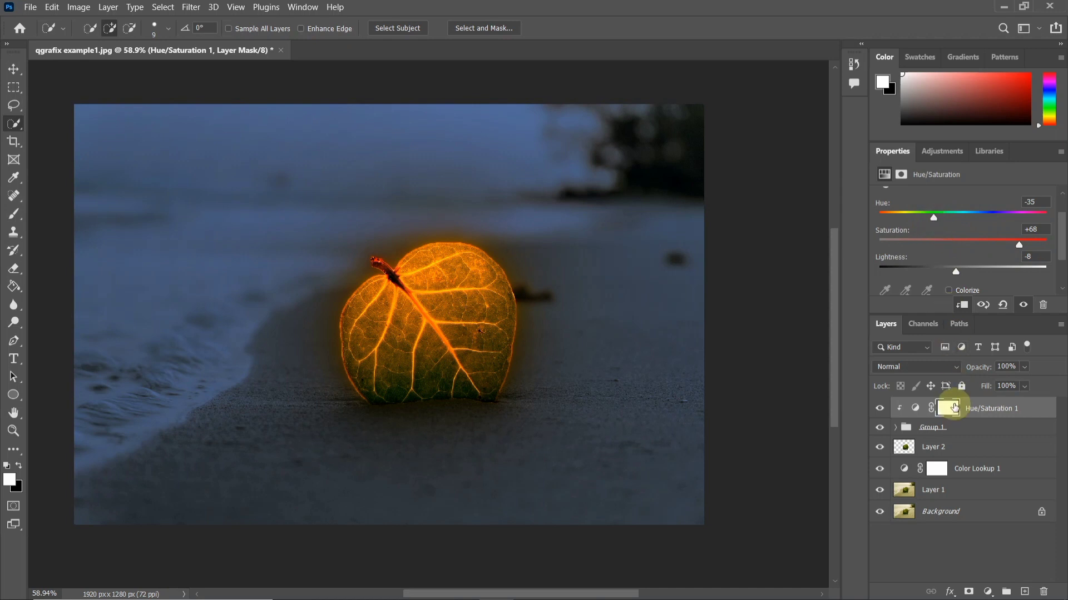
click(980, 414)
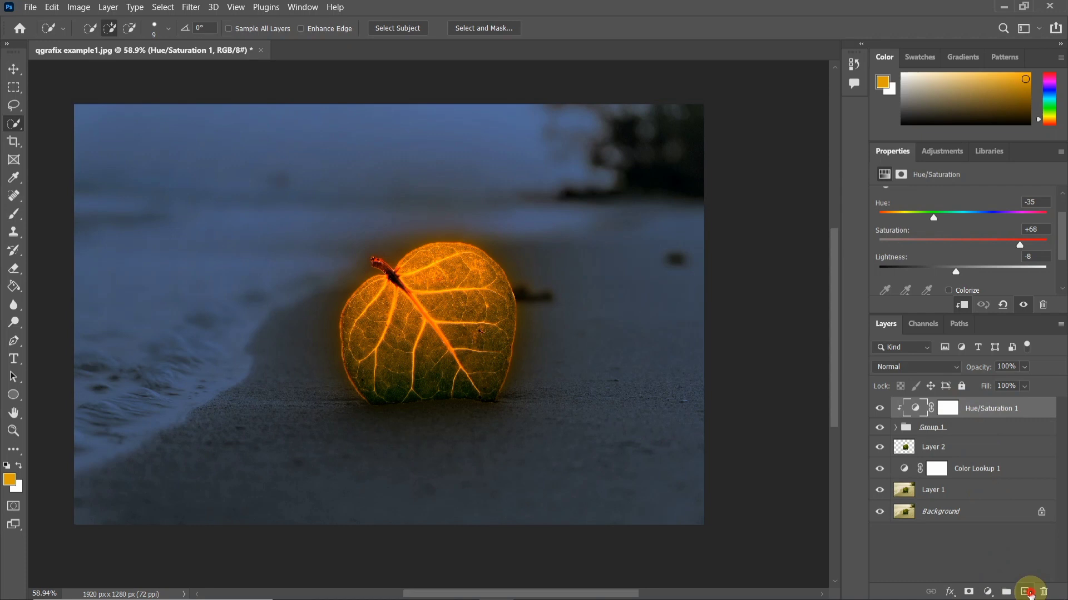
click(1029, 593)
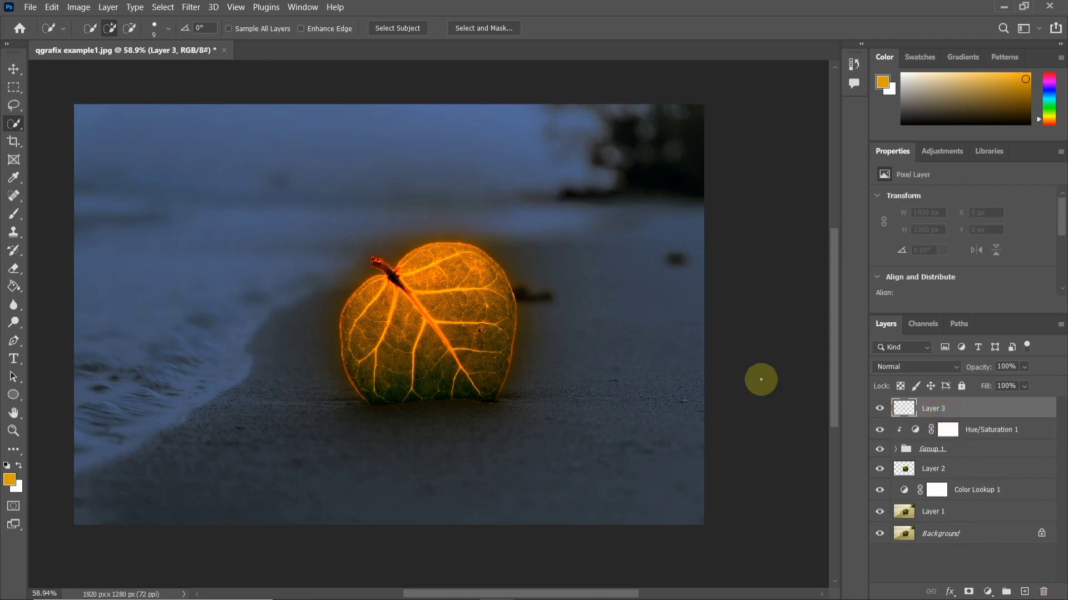
Step: Activate the Brush tool and set the foreground color to the bright orange ff6c00
drag(15, 219, 69, 210)
click(12, 481)
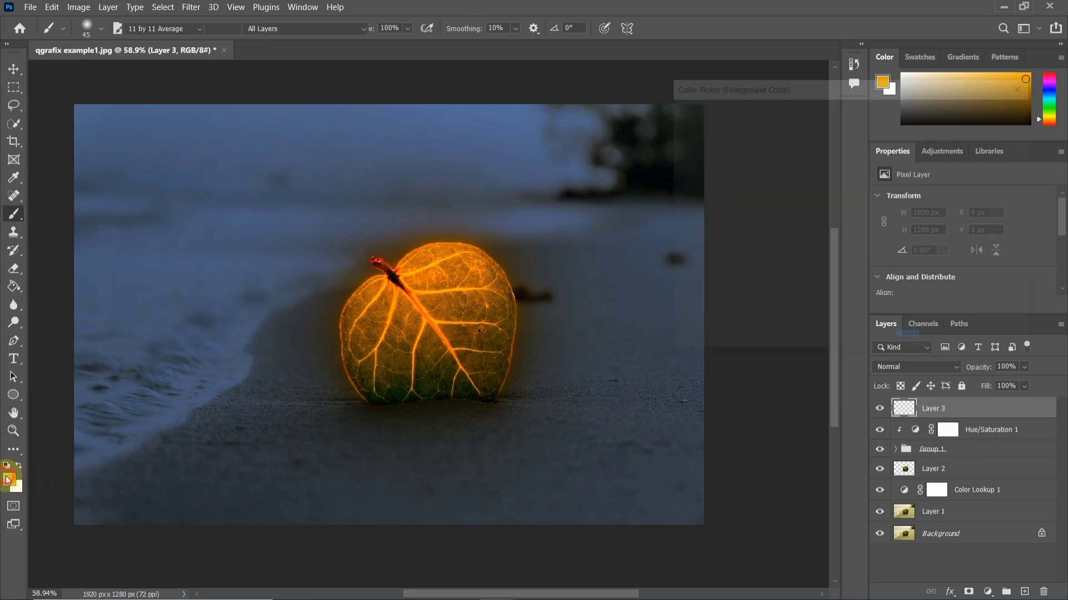
drag(871, 281, 874, 283)
drag(837, 139, 867, 105)
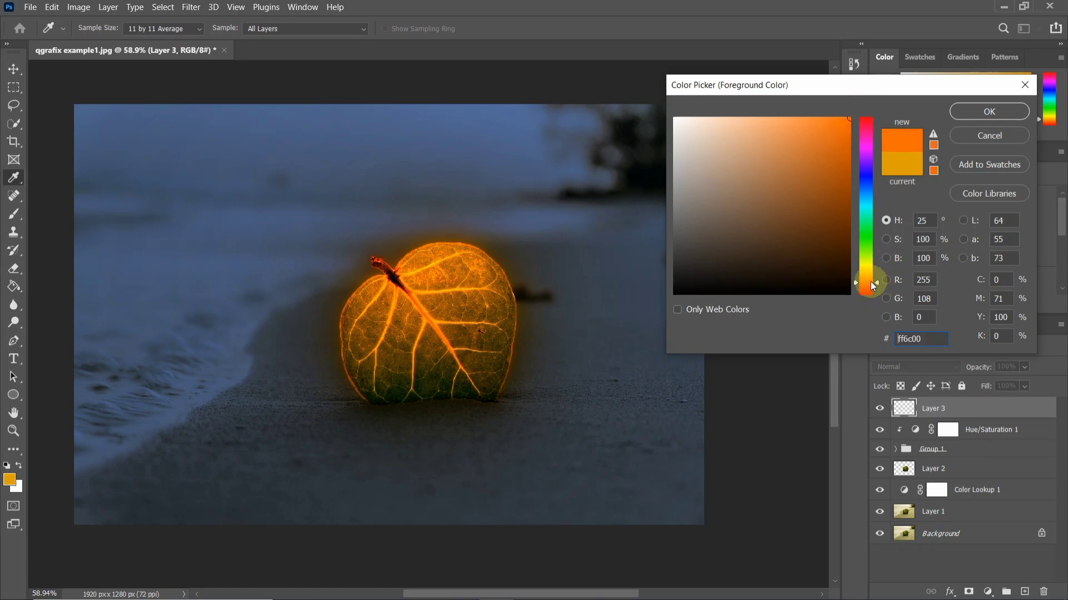
click(963, 118)
scroll(479, 387, up, 5)
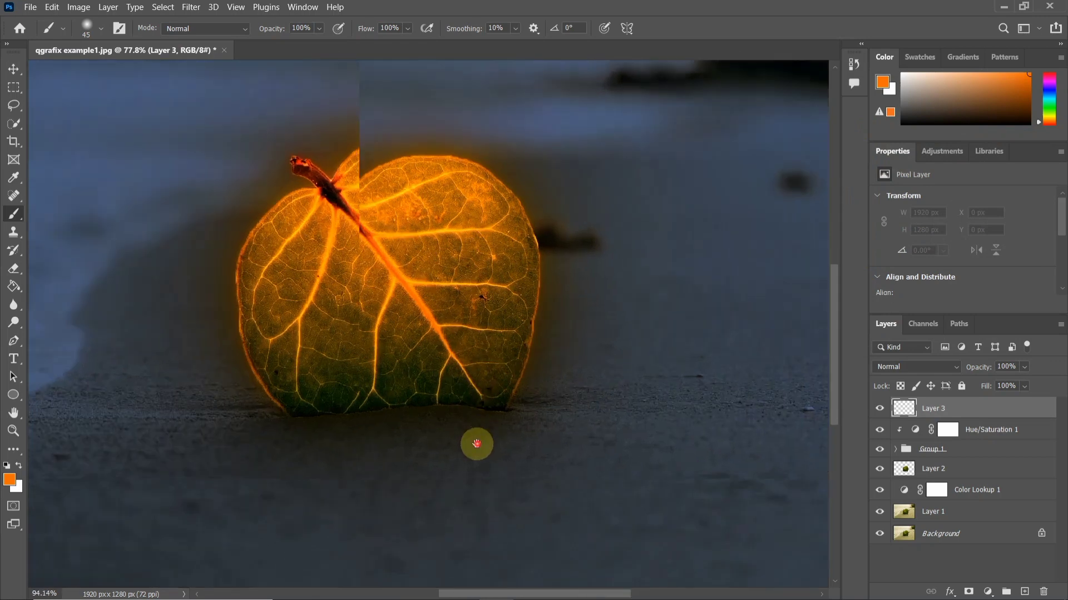
Step: Paint an orange stroke about 500 px wide along the leaf's base on Layer 3 and set the layer's blending mode to Overlay
drag(477, 443, 472, 393)
scroll(472, 394, up, 4)
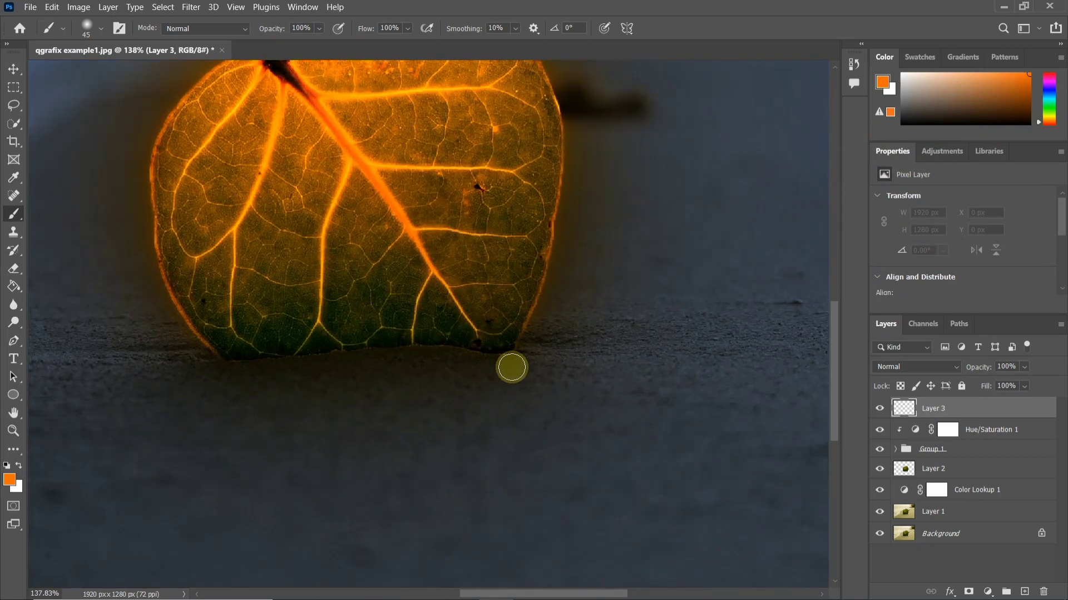
scroll(512, 368, up, 1)
mouse_move(535, 348)
mouse_down()
mouse_move(498, 362)
mouse_move(245, 376)
mouse_move(166, 365)
mouse_up()
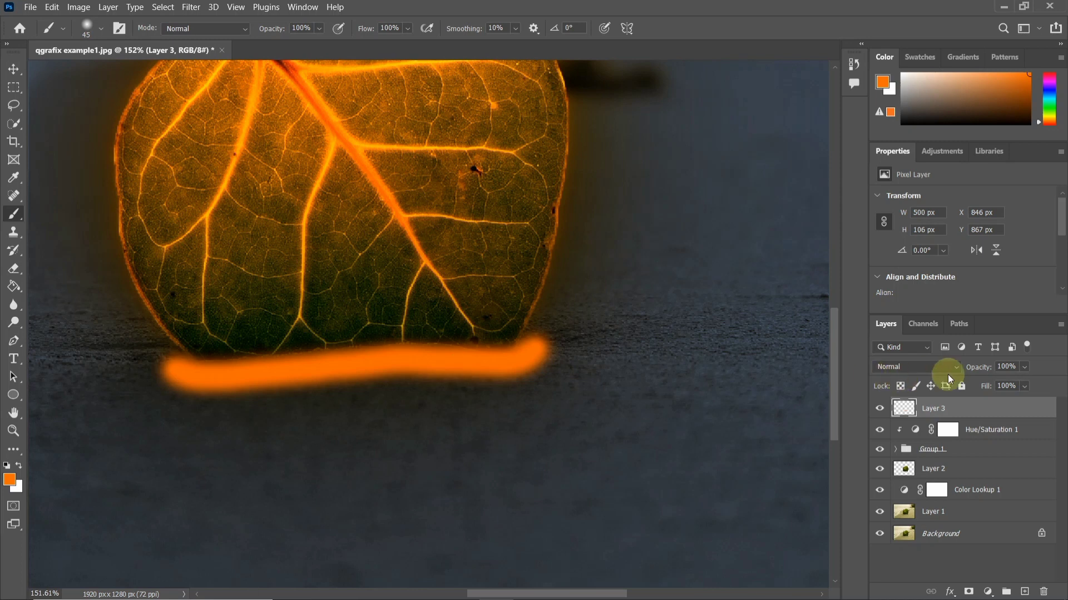
click(928, 370)
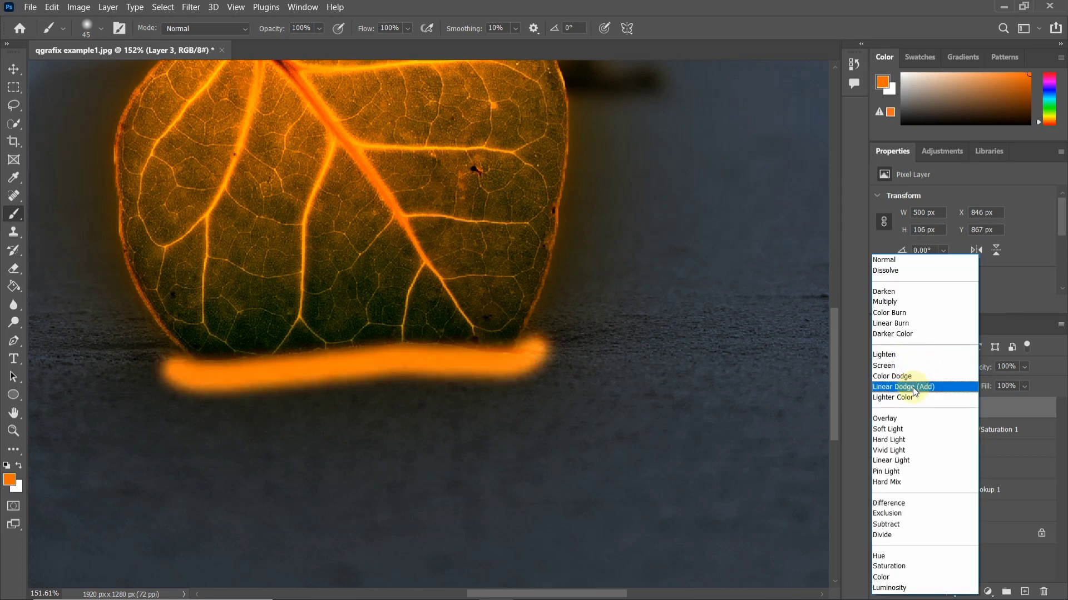
click(912, 418)
drag(483, 381, 567, 381)
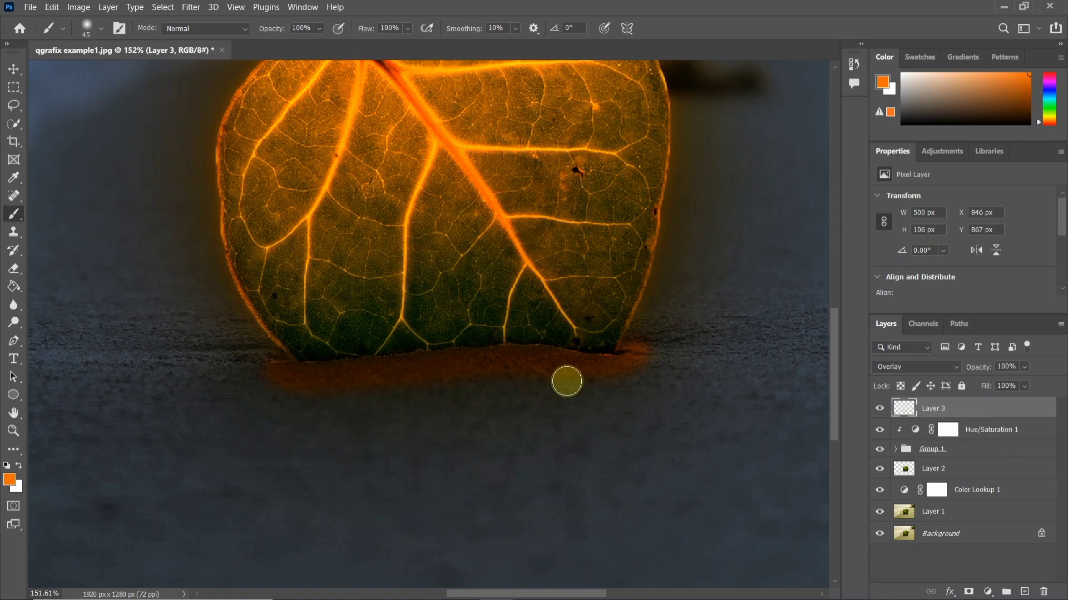
Step: Enlarge the brush up to 125 px and paint a wider orange patch on the sand around the leaf's base
scroll(566, 381, down, 1)
key(bracketright)
key(bracketright)
key(bracketright)
key(bracketright)
key(bracketright)
key(bracketright)
key(bracketright)
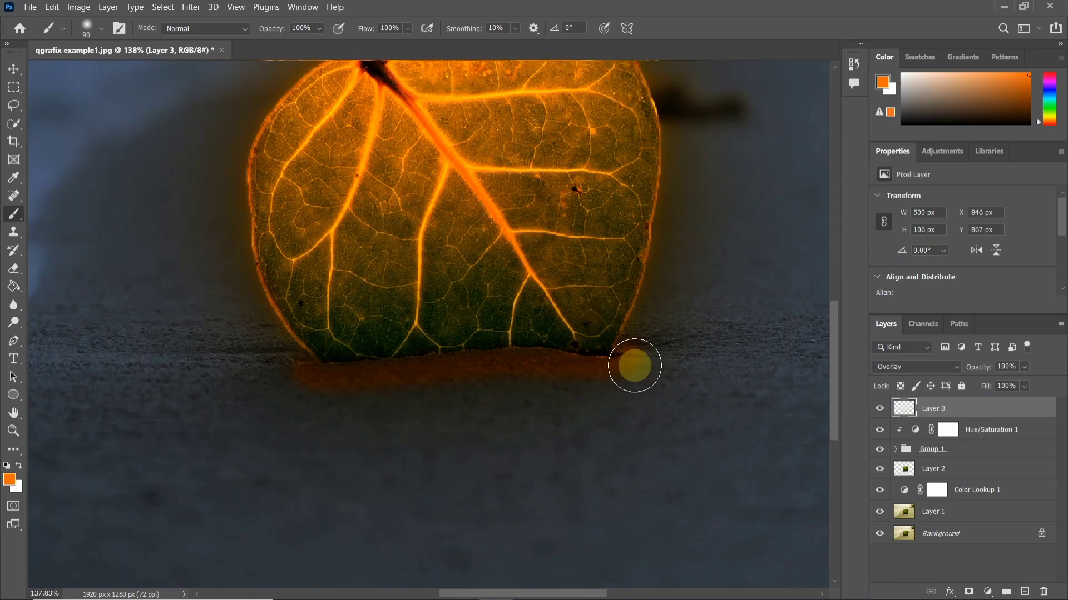
mouse_move(651, 363)
mouse_down()
mouse_move(603, 388)
mouse_move(395, 403)
mouse_move(293, 395)
mouse_move(267, 350)
mouse_up()
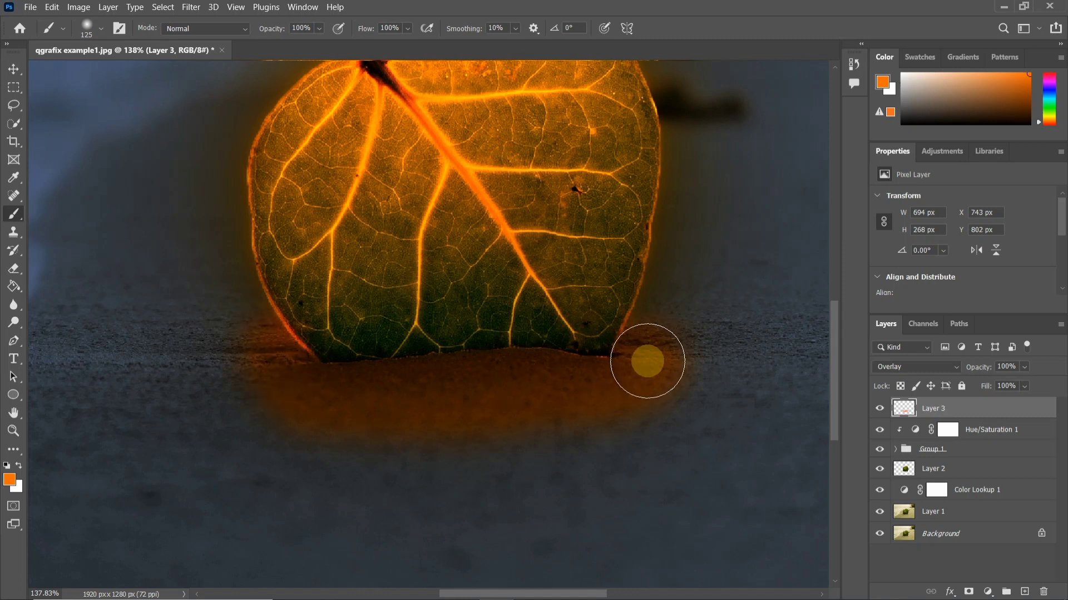
Step: Soften the brush to 0% hardness and enlarge it to 700 px
scroll(639, 369, down, 3)
scroll(647, 426, down, 3)
scroll(556, 424, up, 2)
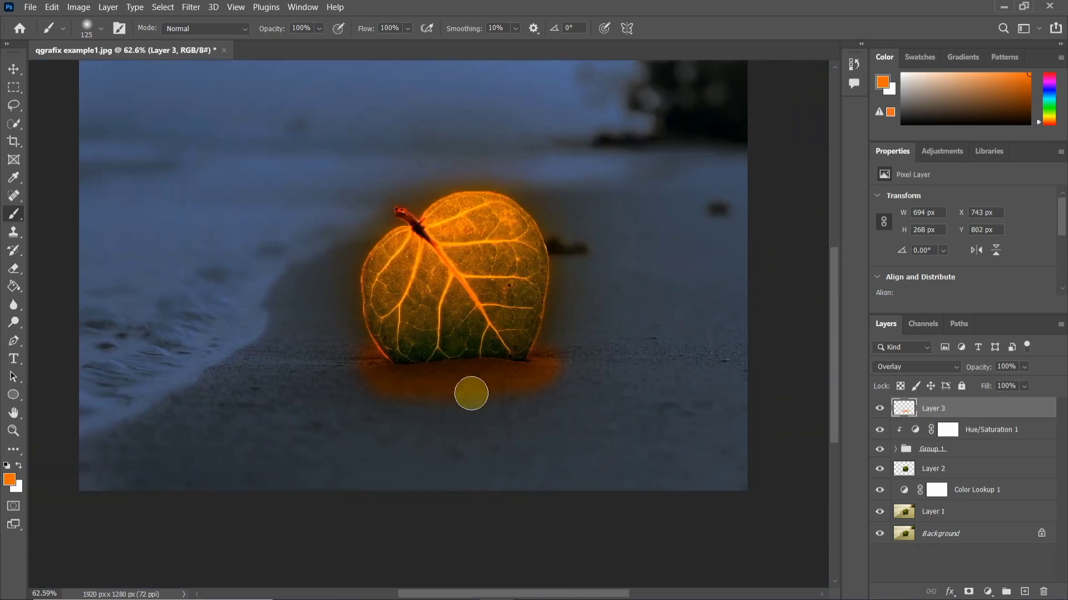
key(bracketright)
key(bracketright)
key(bracketright)
key(bracketright)
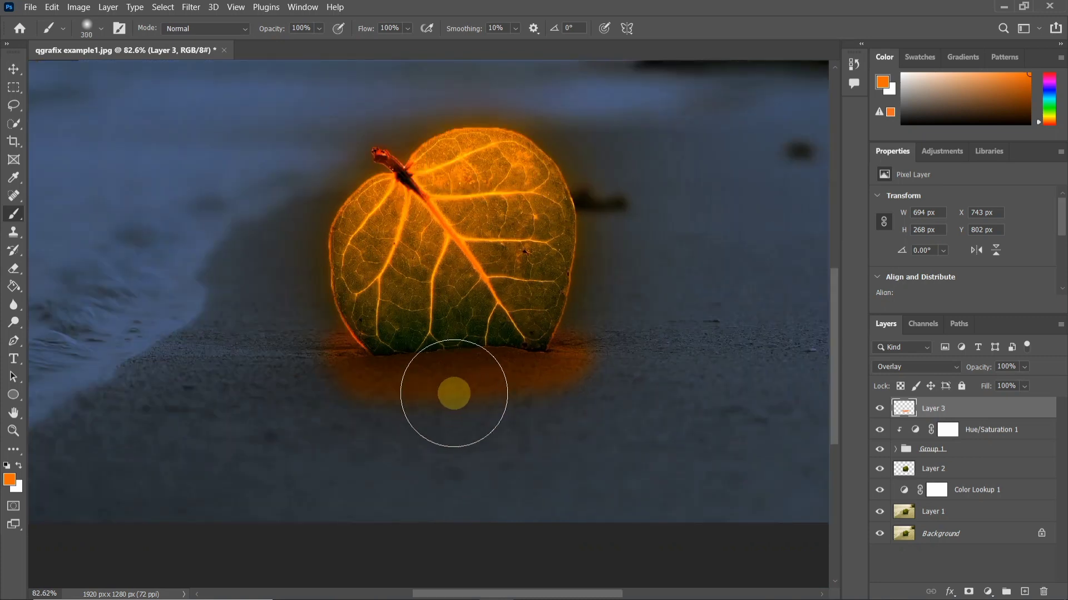
right_click(457, 393)
drag(530, 415, 503, 412)
click(416, 3)
key(bracketright)
key(bracketright)
key(bracketright)
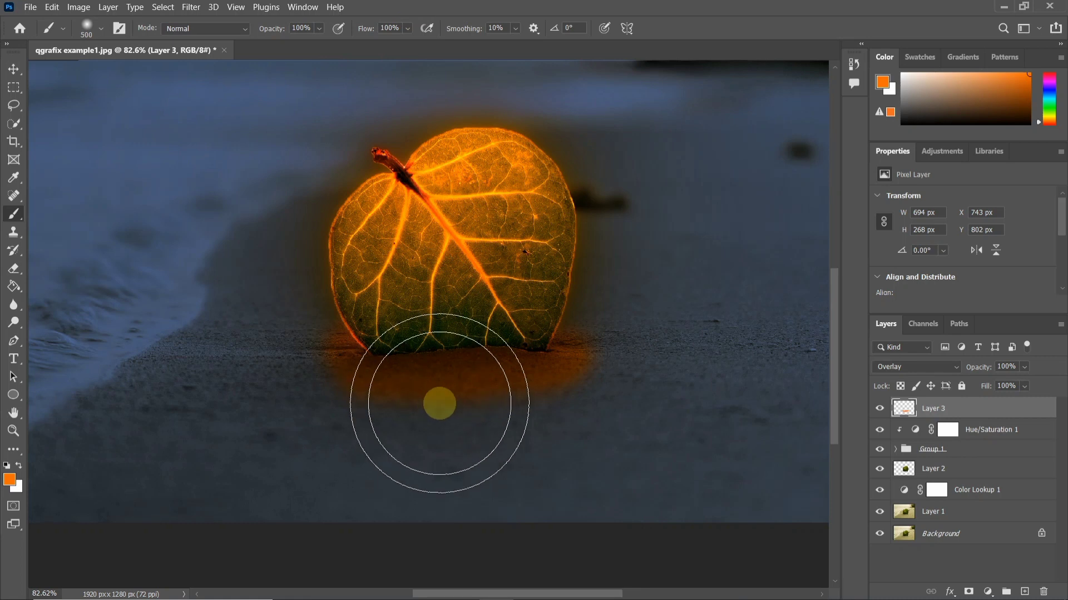
Step: Lower the brush opacity to 50% and flatten the round brush tip into a wide horizontal ellipse
click(320, 29)
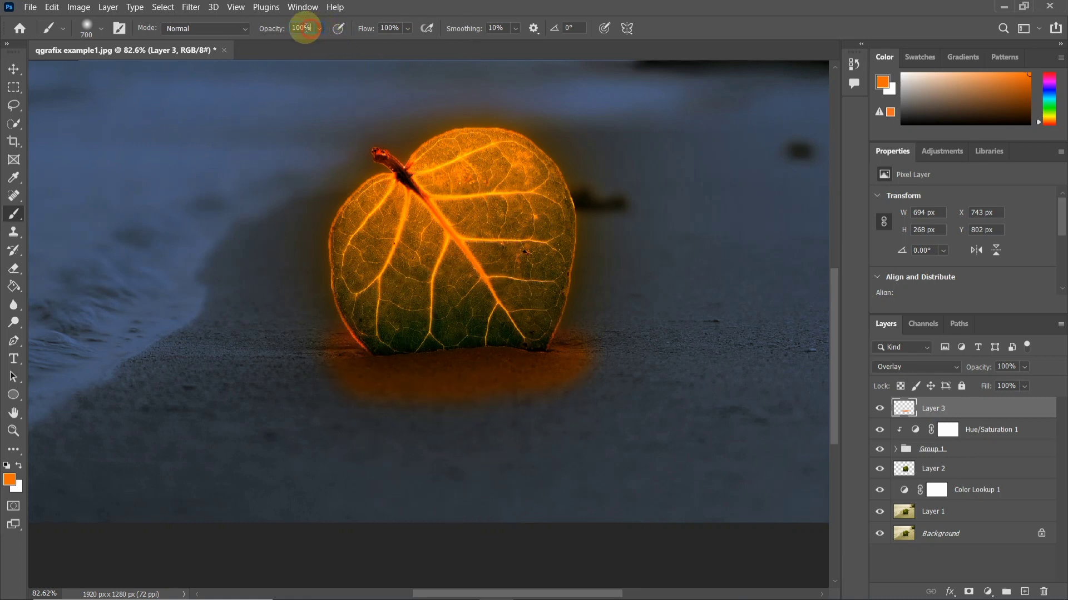
drag(306, 28, 250, 26)
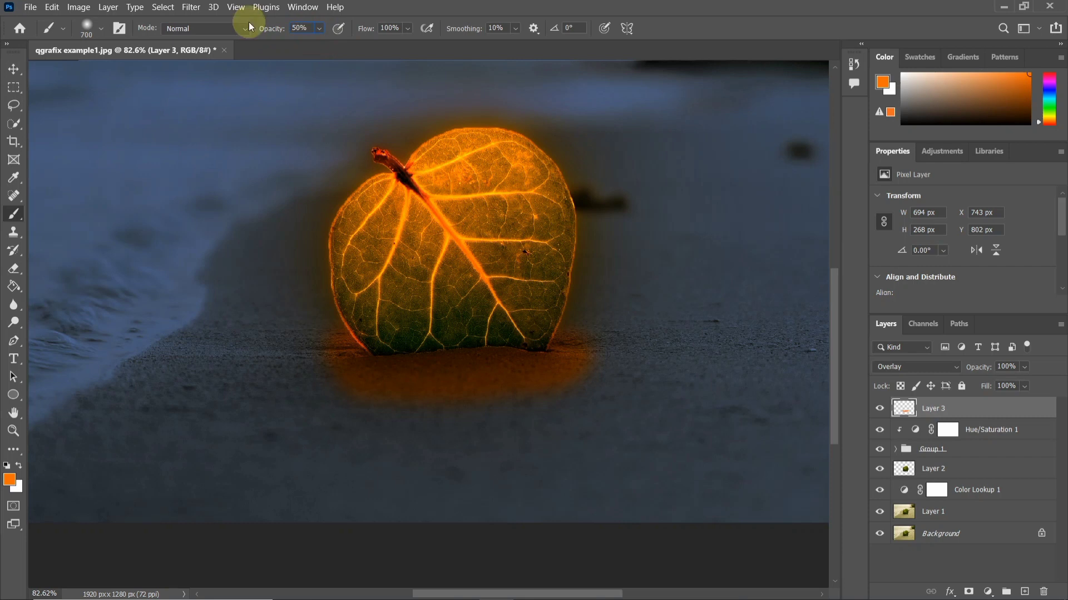
right_click(446, 364)
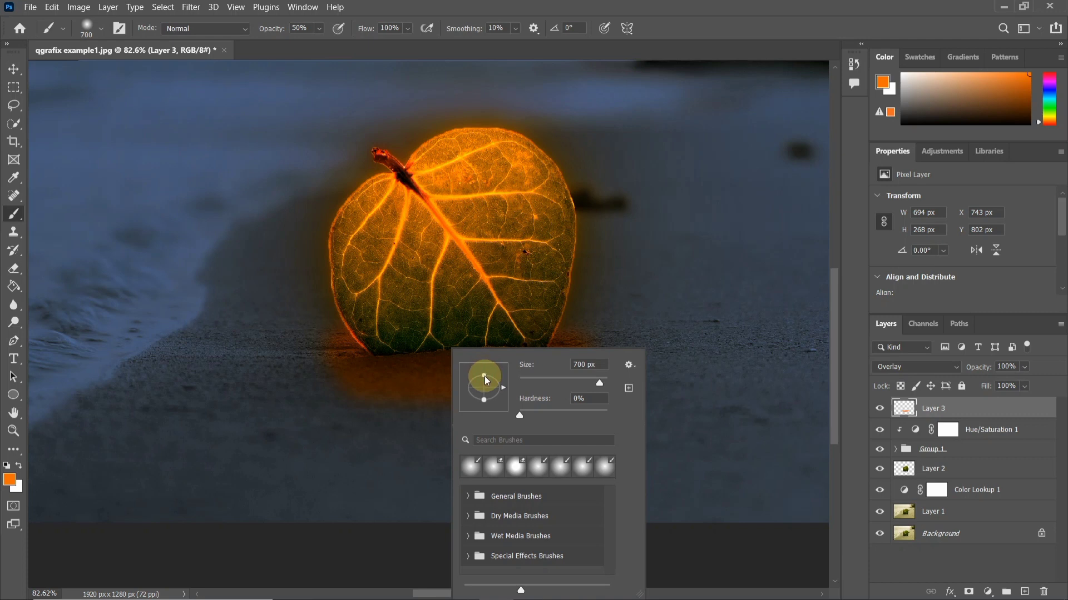
click(436, 360)
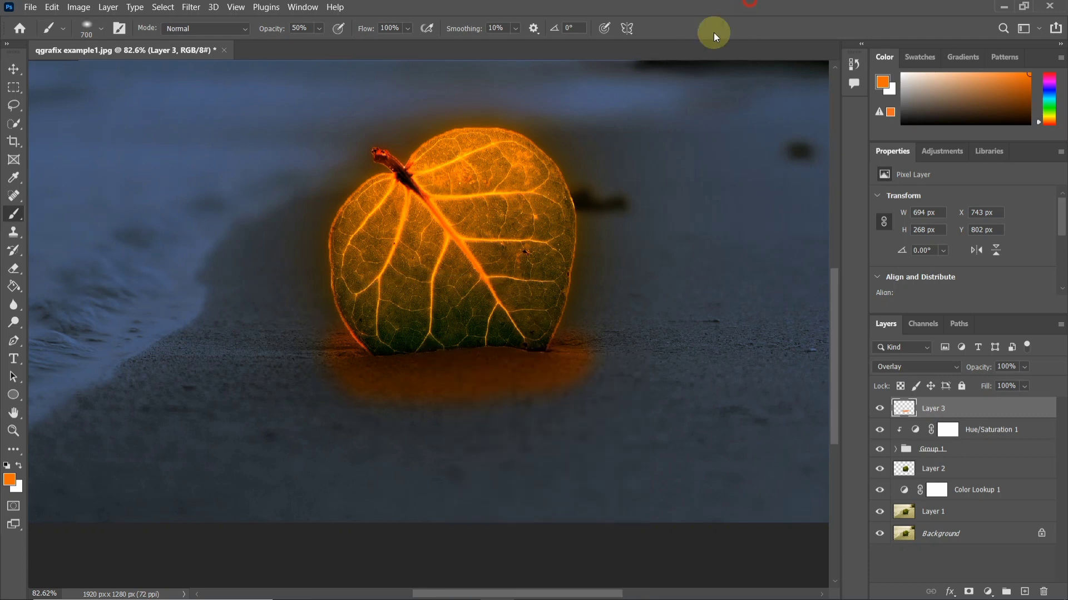
Step: Dab soft orange light onto the sand below the leaf, starting with a 1000 px brush and reducing it to 800 and 600 px
key(bracketright)
key(bracketright)
key(bracketright)
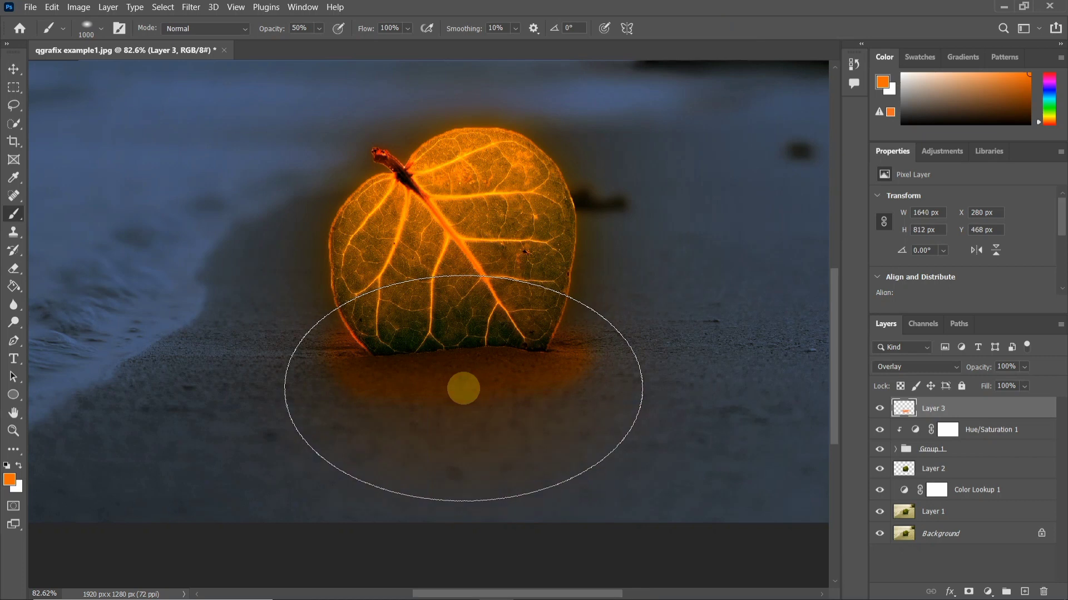
key(bracketleft)
key(bracketleft)
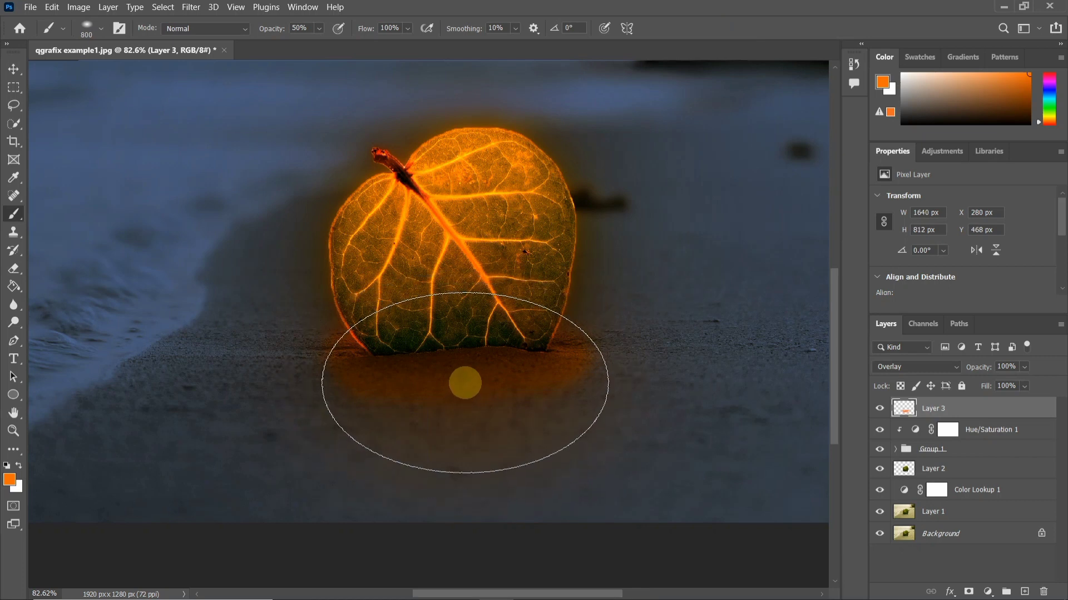
key(bracketleft)
key(bracketleft)
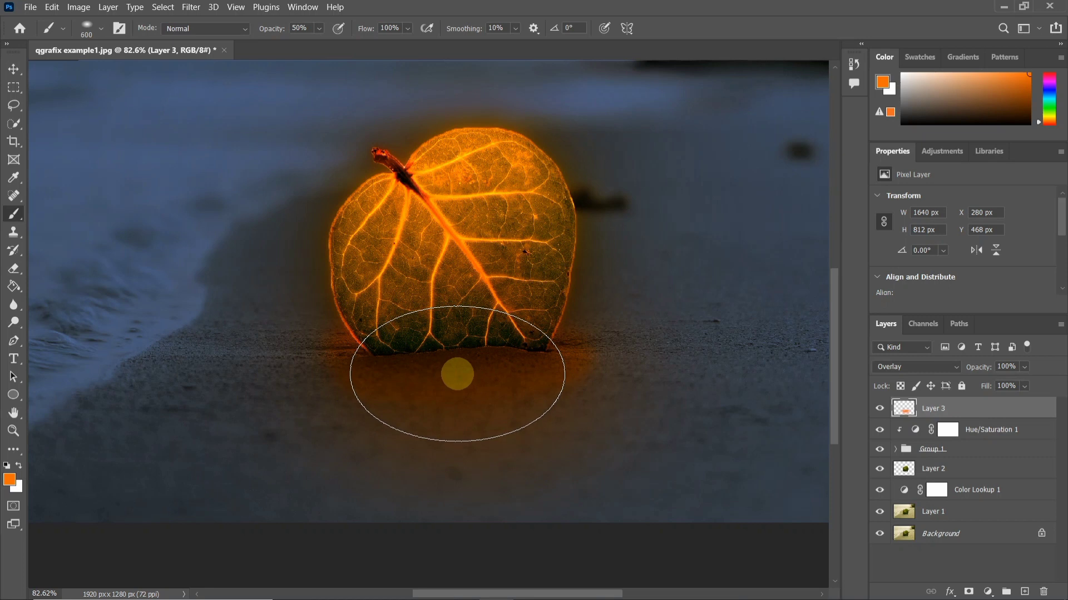
Step: Build up the orange light at the leaf's base with further dabs at brush sizes of 600 and 900 px
scroll(456, 372, down, 1)
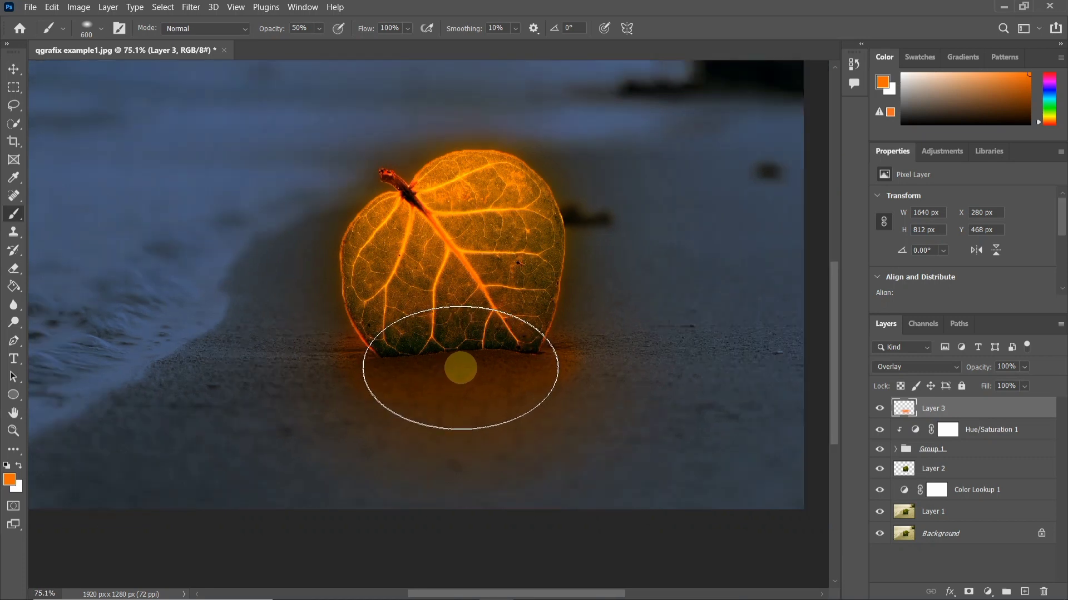
click(465, 364)
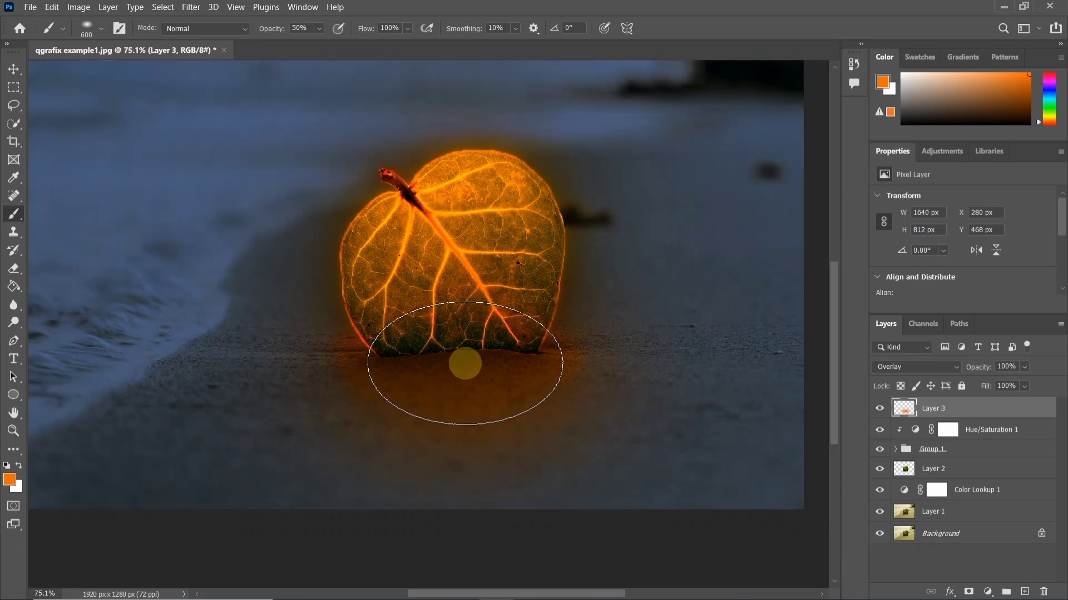
scroll(465, 364, down, 1)
key(bracketright)
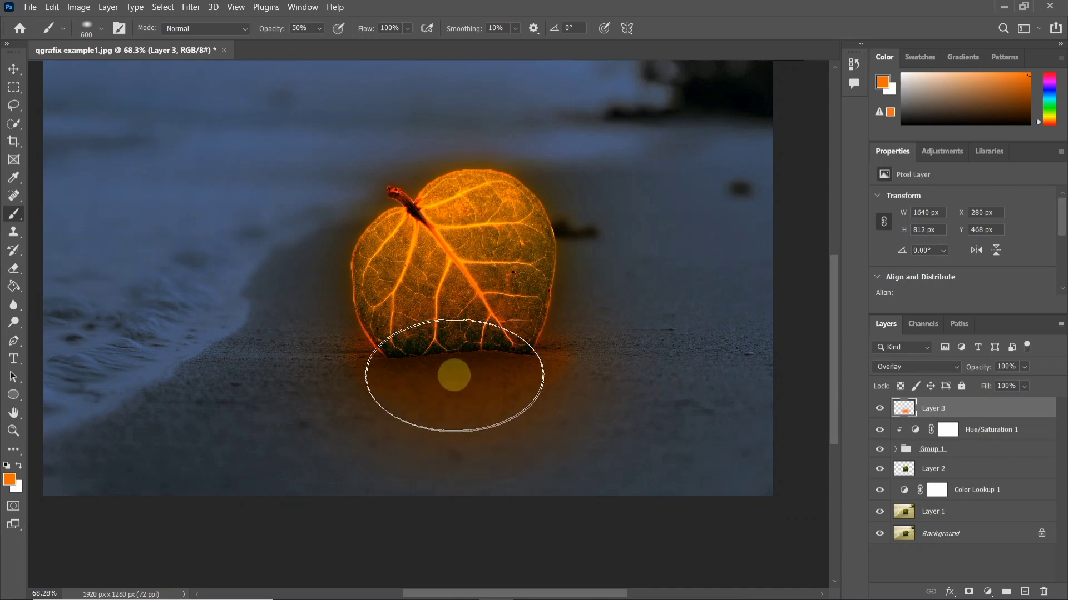
scroll(453, 374, down, 1)
key(bracketright)
key(bracketright)
click(463, 366)
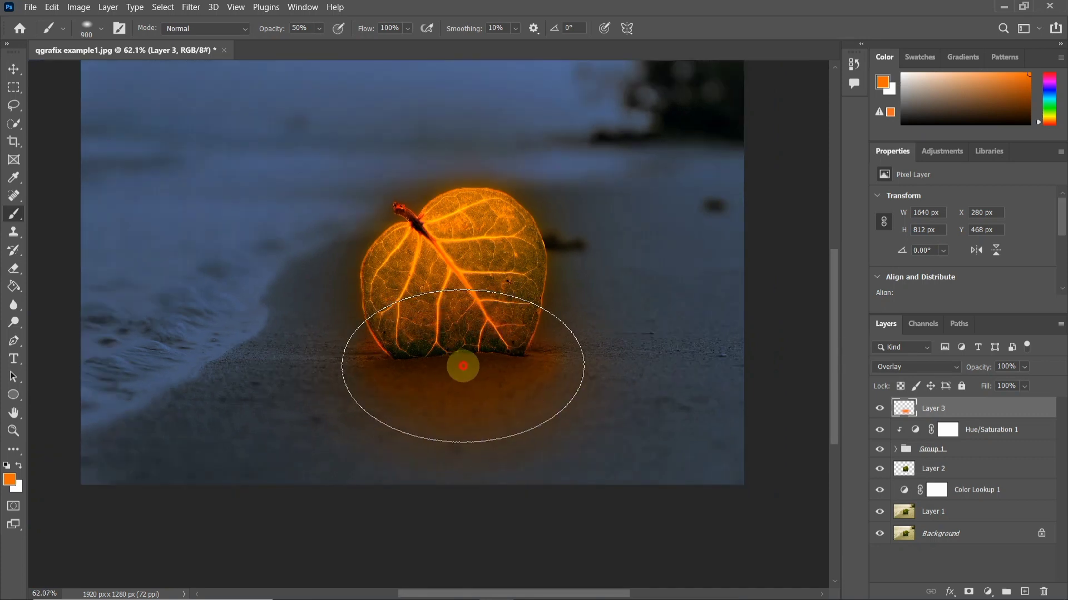
scroll(467, 380, down, 1)
key(space)
drag(502, 386, 483, 388)
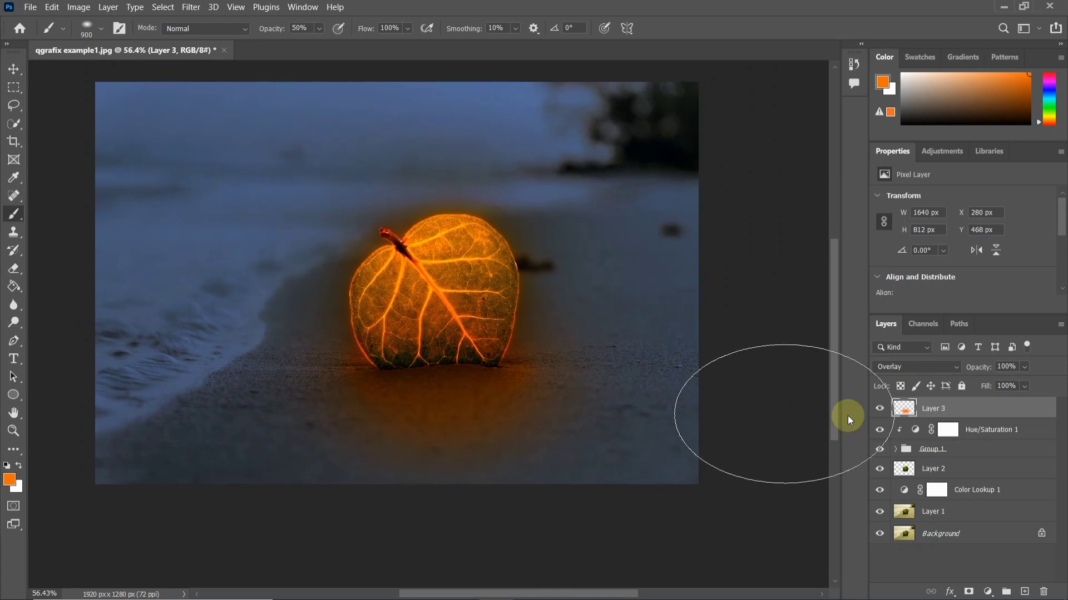
Step: Set the blending mode of Layer 3 to Soft Light
click(902, 366)
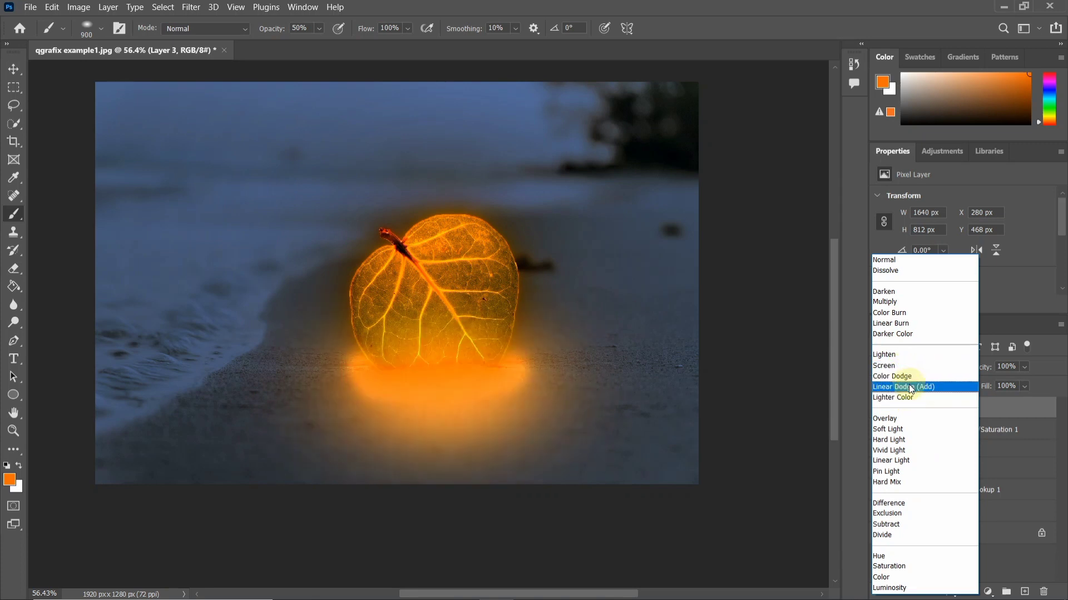
click(915, 436)
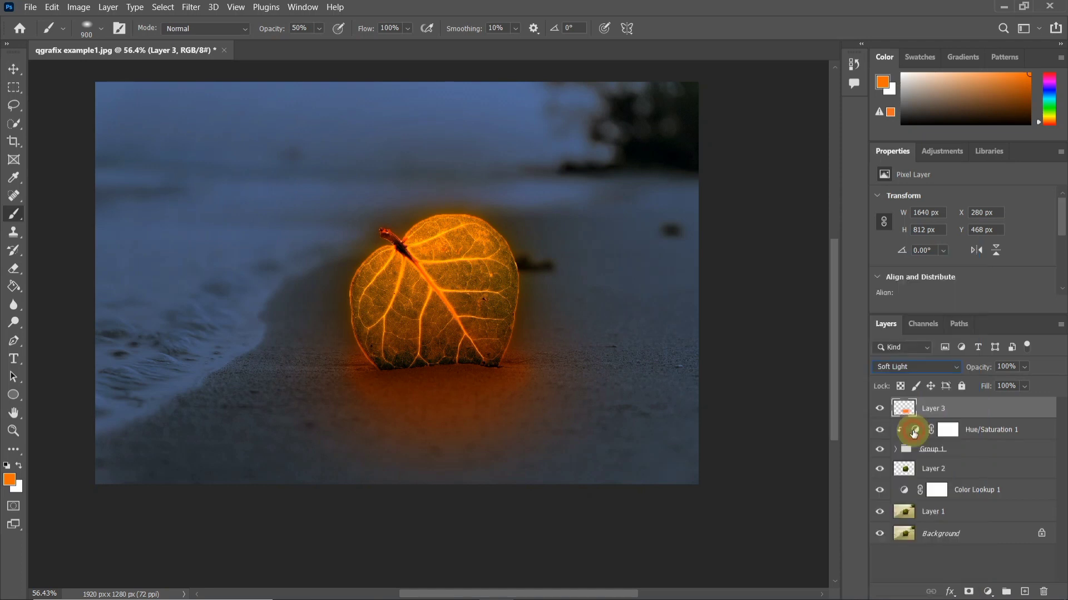
drag(554, 383, 528, 384)
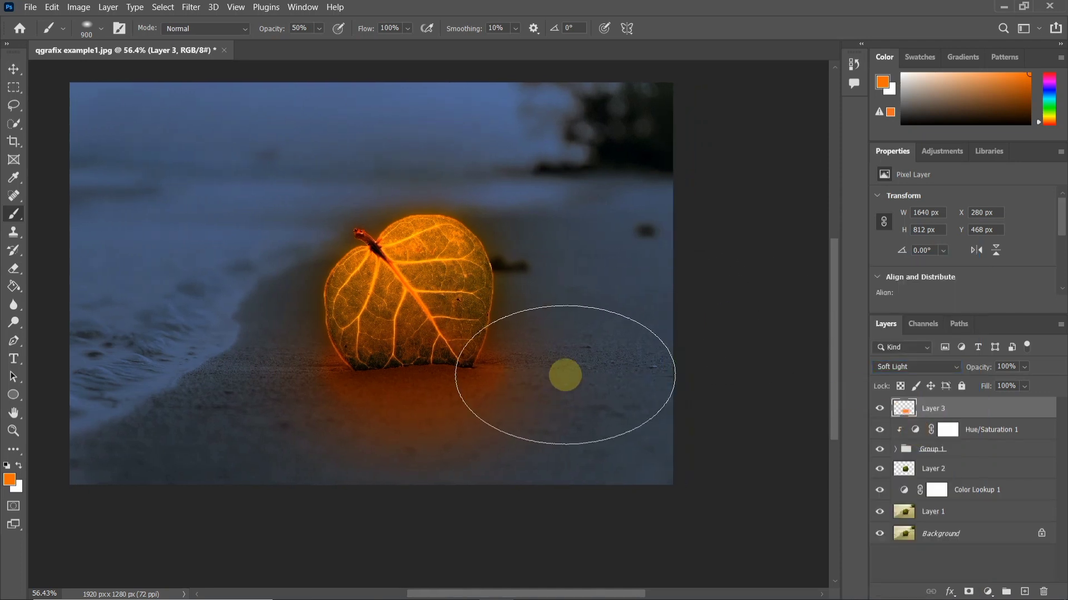
Step: Add a Solid Color fill layer in dark gray 202020 directly above Layer 1
click(937, 513)
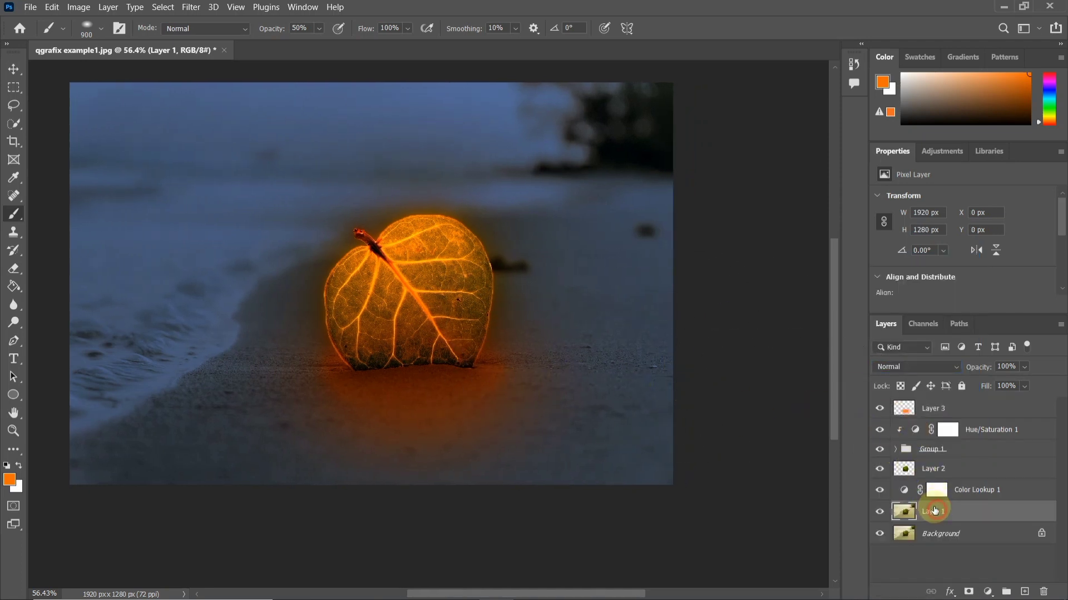
click(1024, 593)
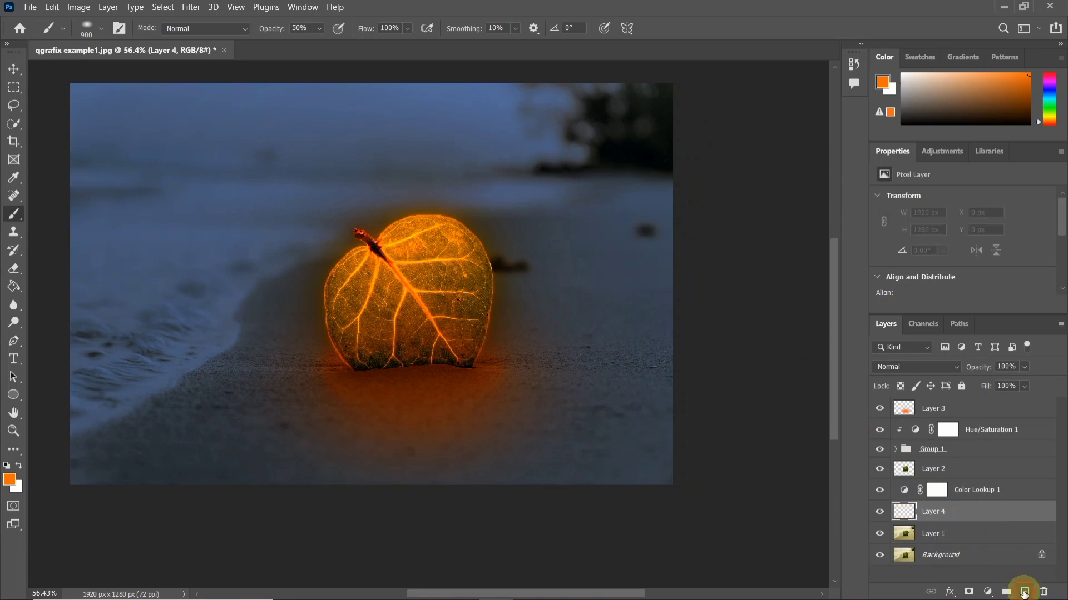
click(987, 593)
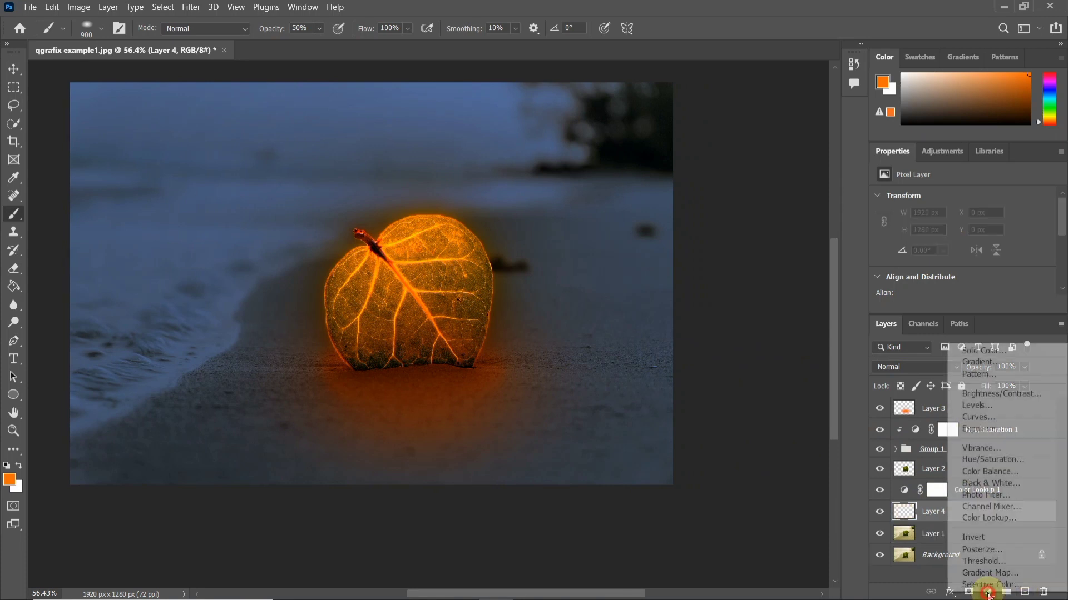
click(982, 351)
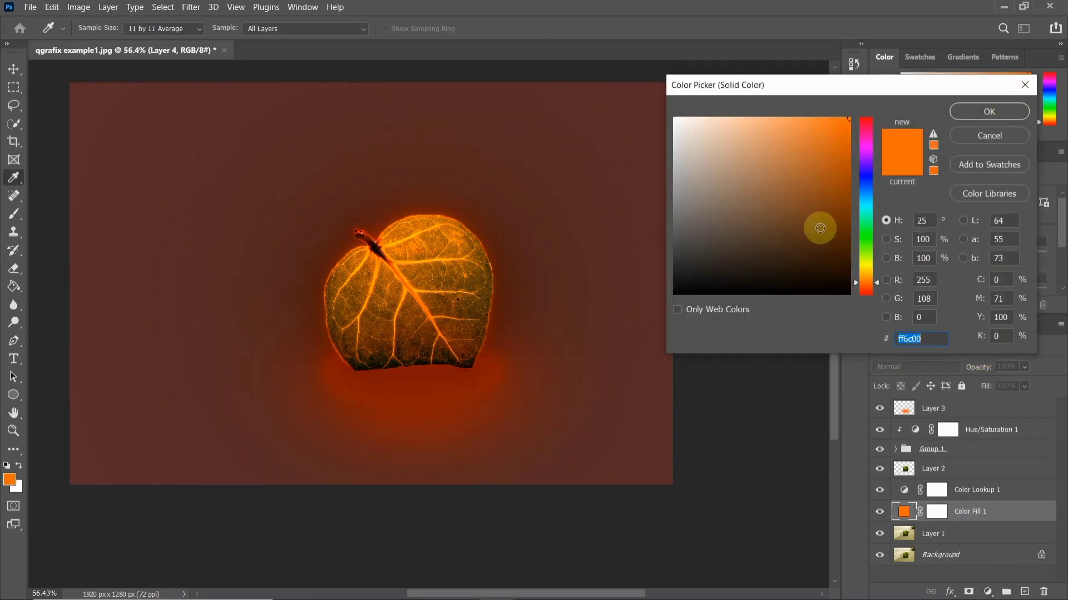
click(872, 182)
drag(872, 183, 872, 199)
mouse_move(808, 226)
mouse_down()
mouse_move(722, 267)
mouse_move(664, 273)
mouse_up()
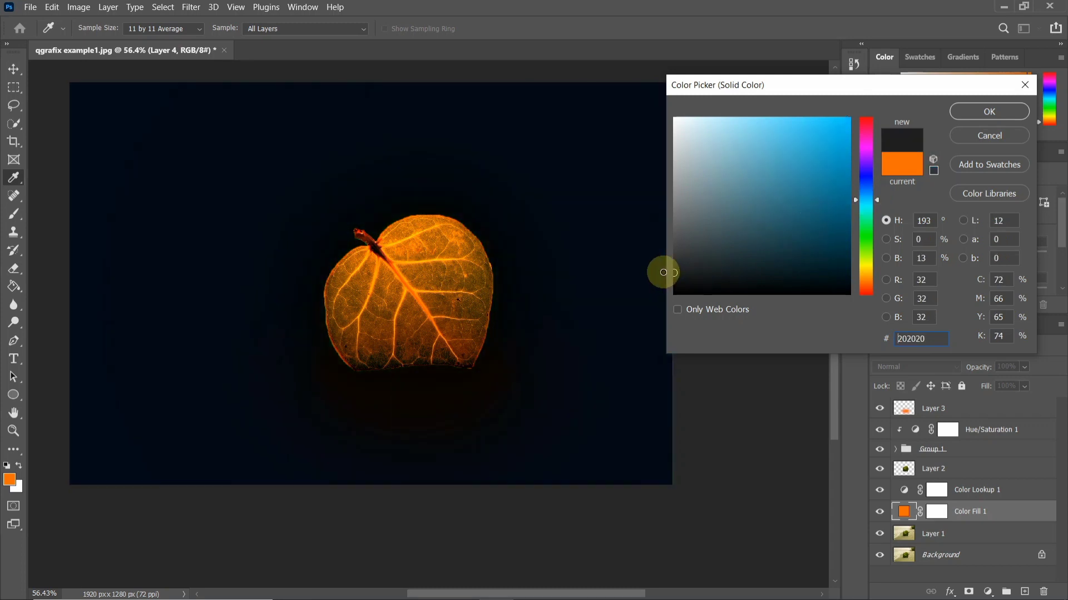
click(988, 112)
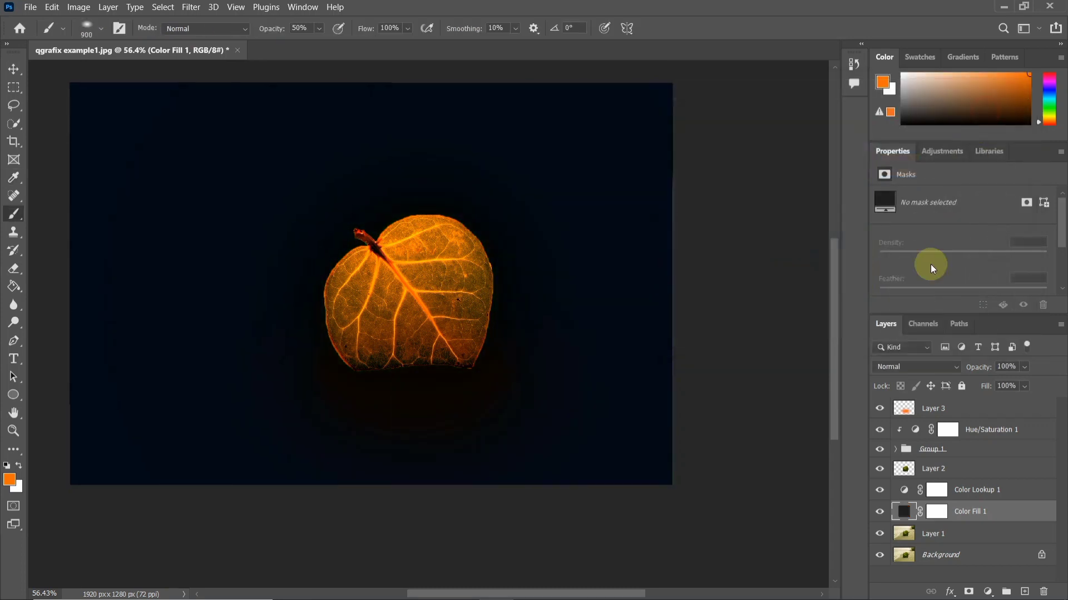
Step: Set the blending mode of the dark gray color fill layer to Overlay
click(889, 366)
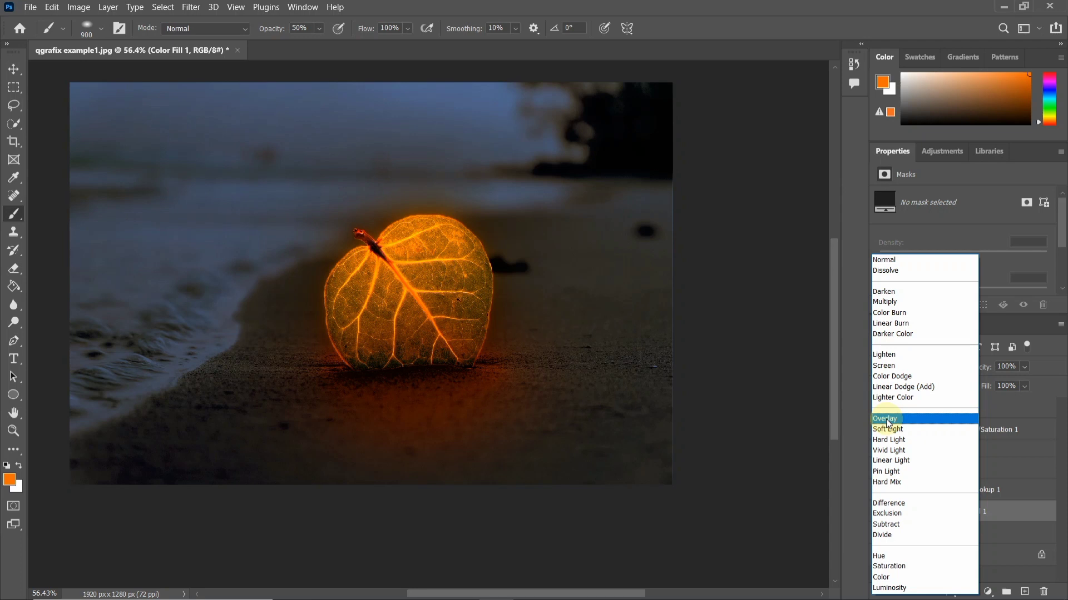
click(885, 420)
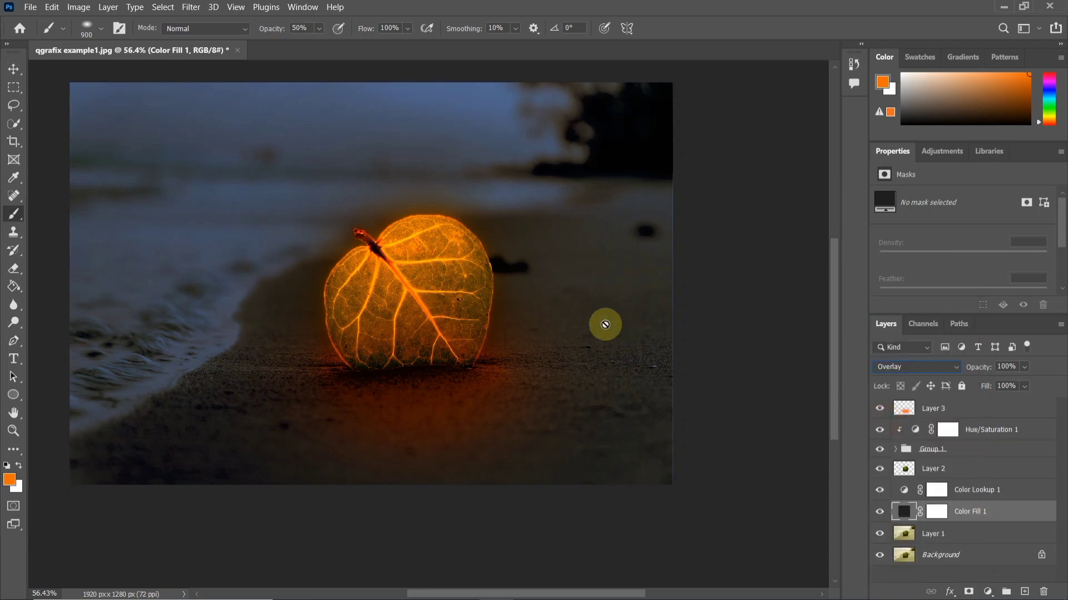
drag(602, 323, 593, 325)
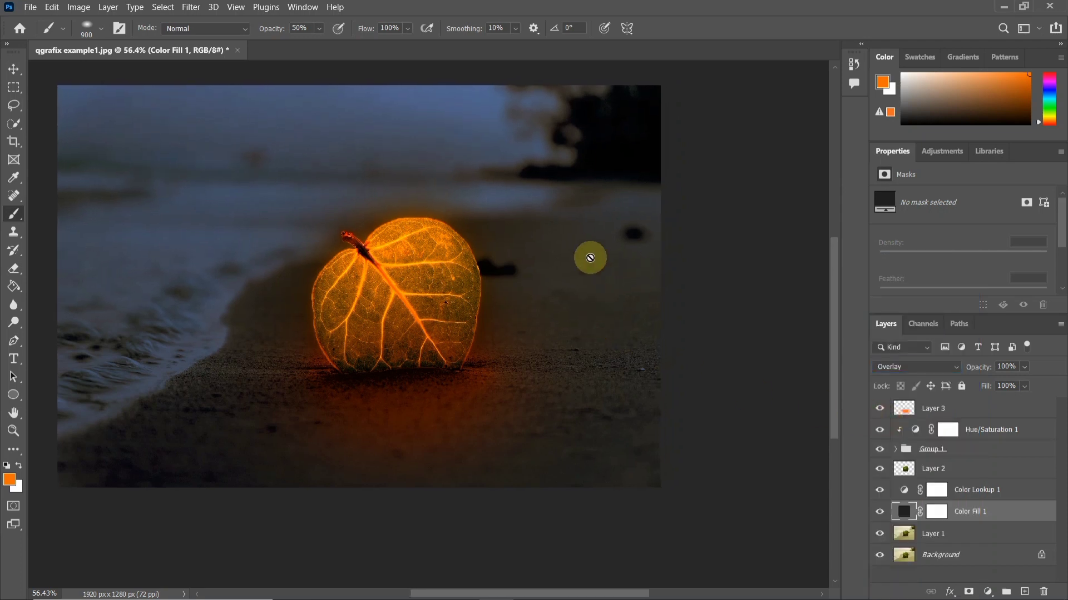
drag(592, 215, 639, 236)
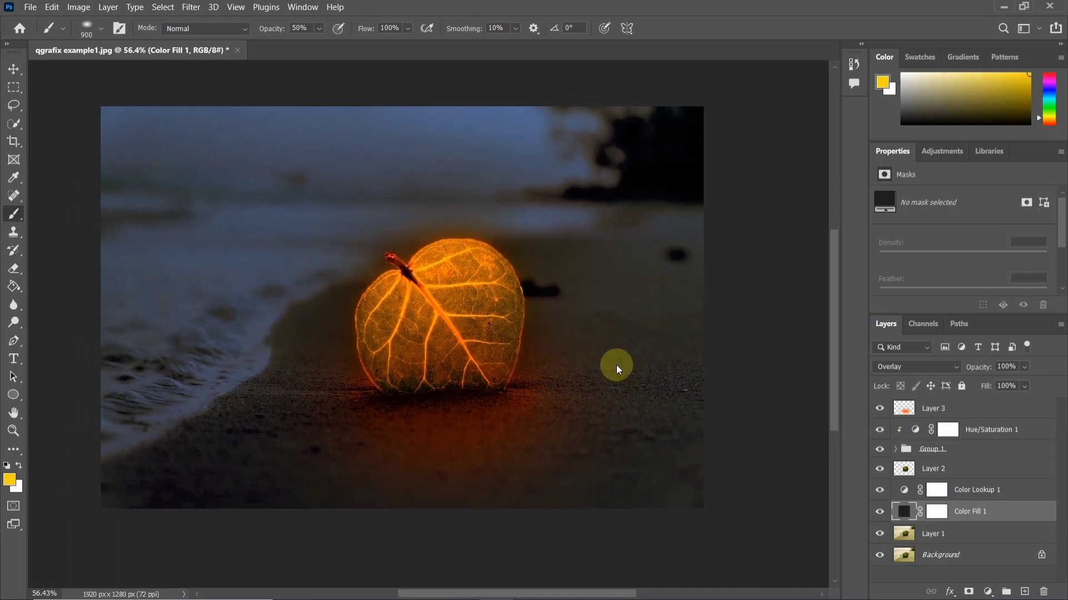
Step: Add a new empty layer above Layer 3 and set its blending mode to Soft Light
click(957, 413)
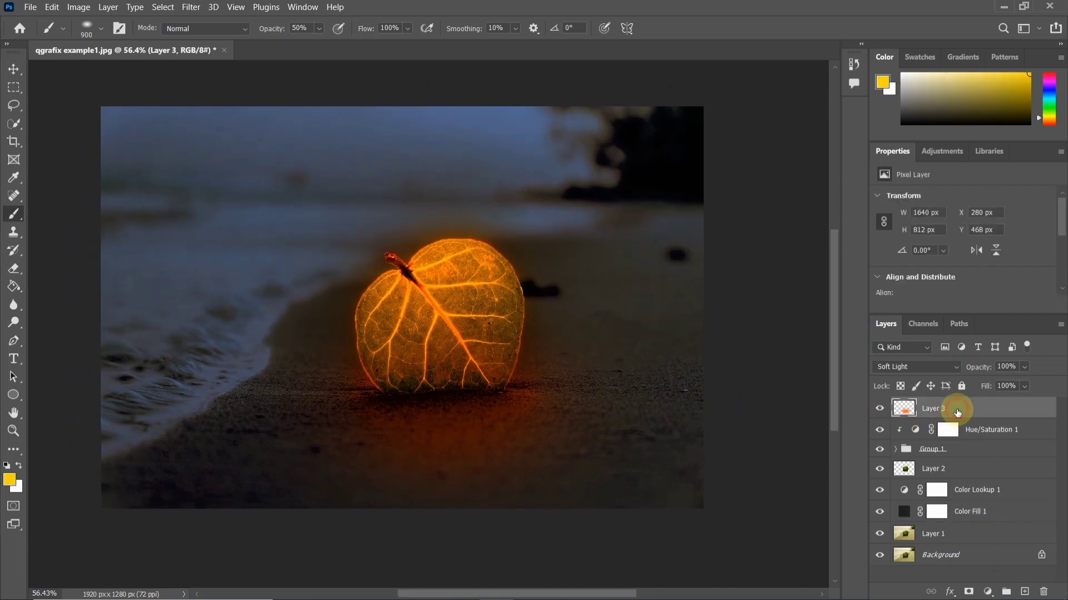
click(1024, 593)
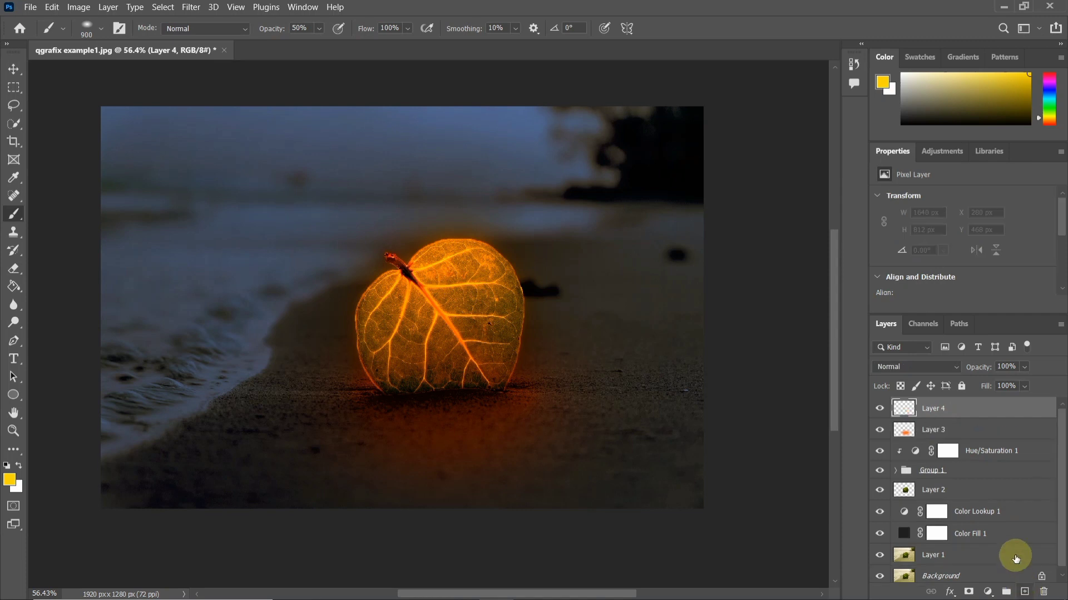
click(934, 416)
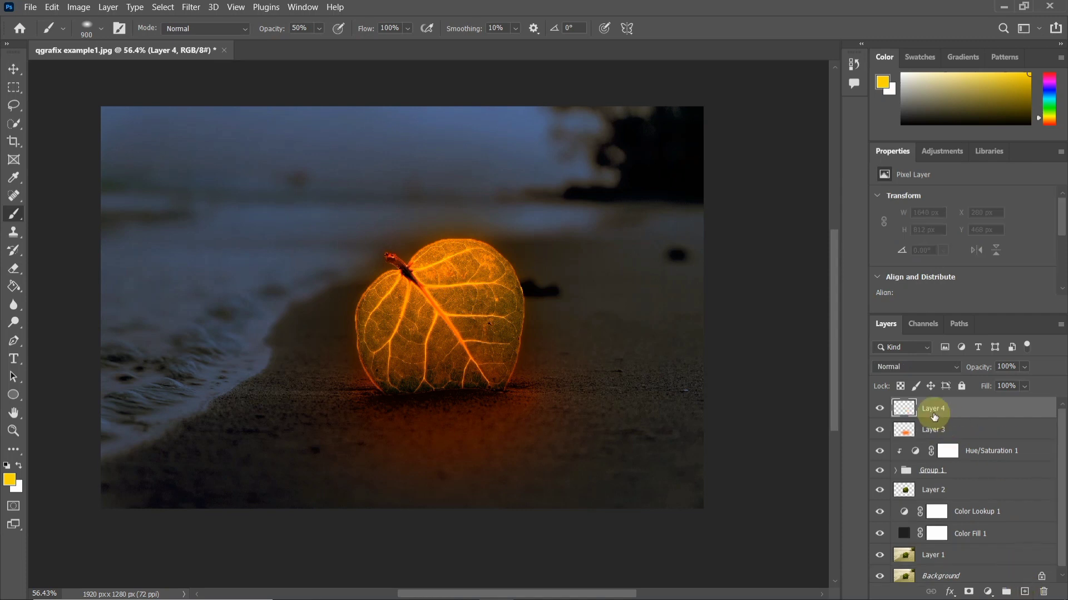
click(902, 371)
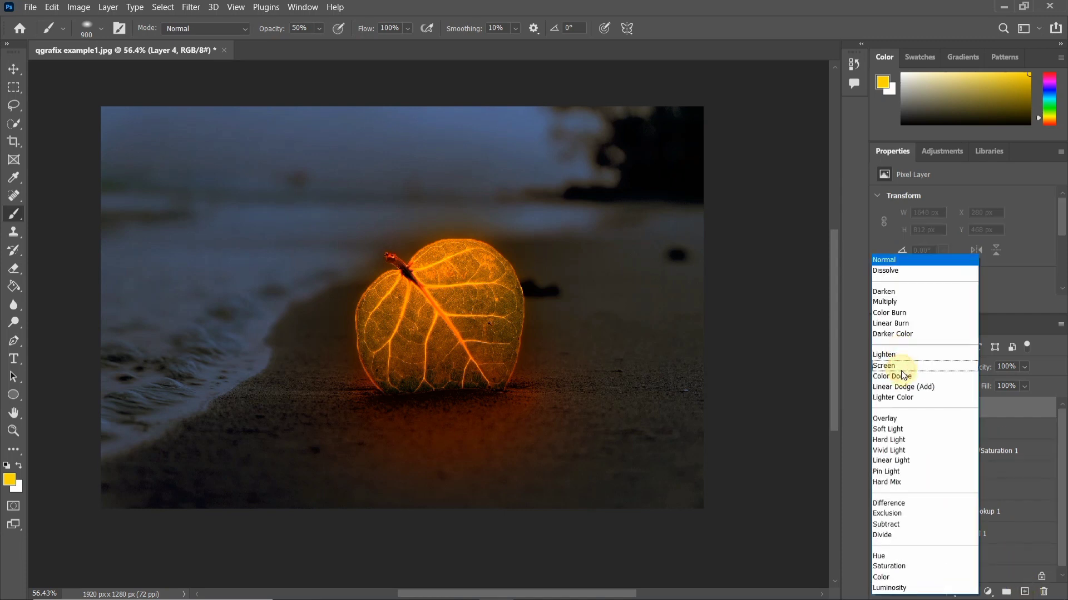
click(902, 430)
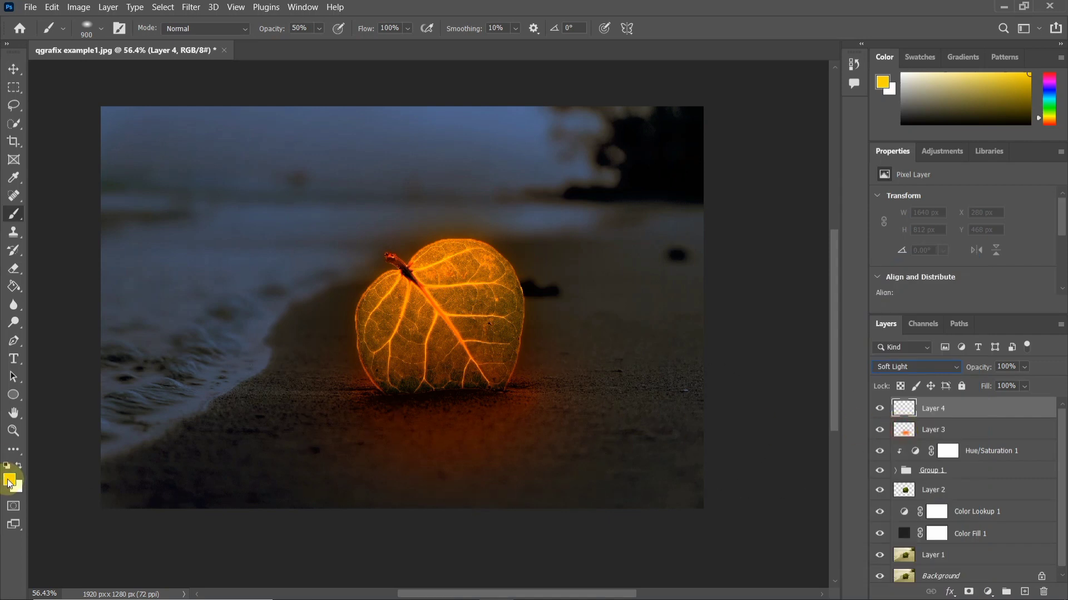
Step: Change the foreground color to a bright lemon yellow, around eaff00, for the brush
click(10, 481)
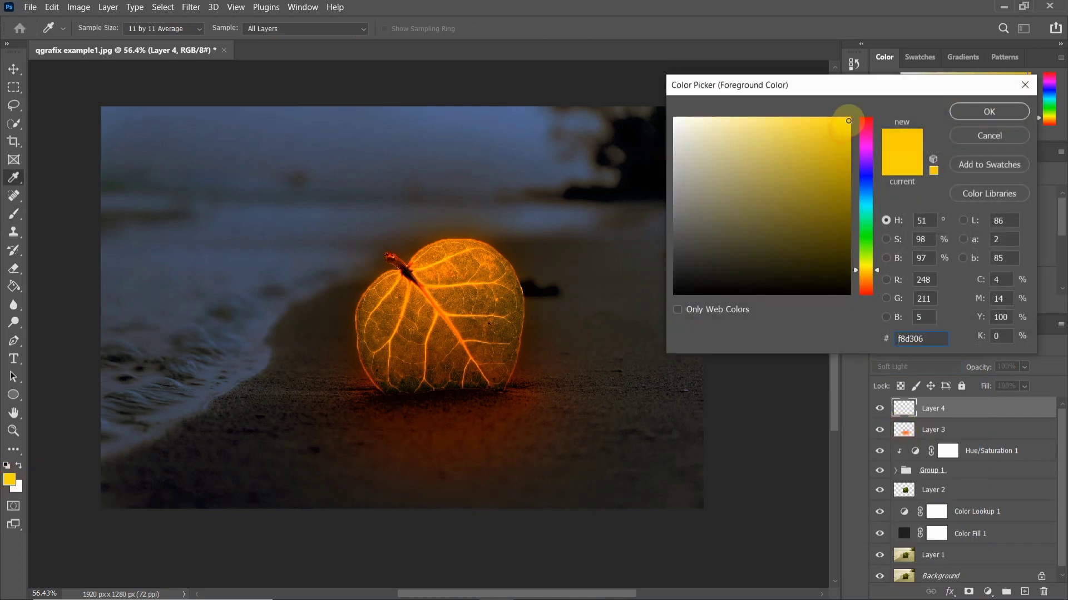
drag(864, 269, 865, 263)
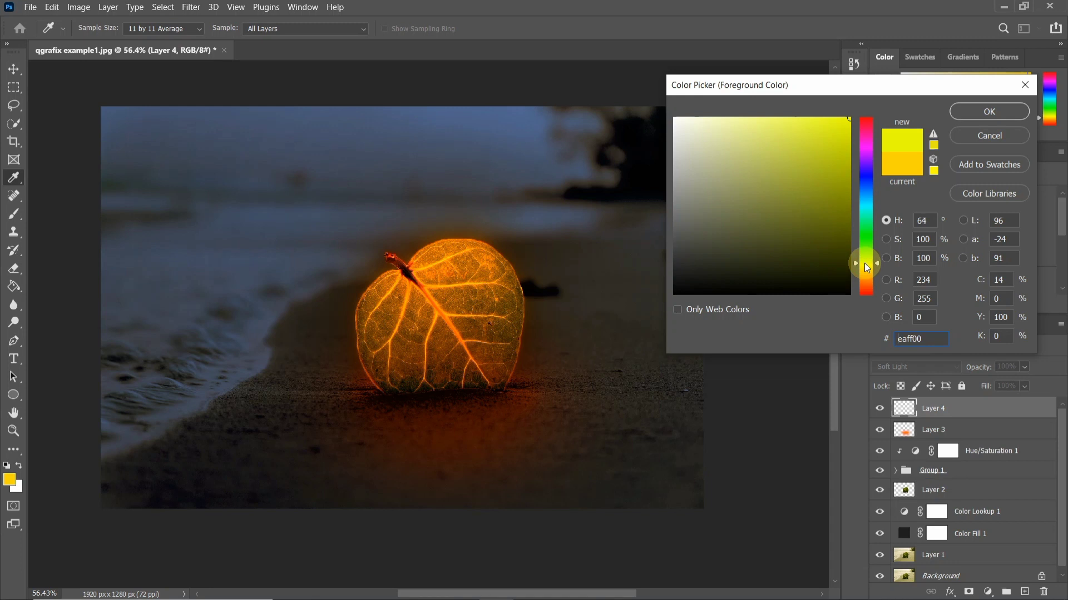
click(988, 112)
key(b)
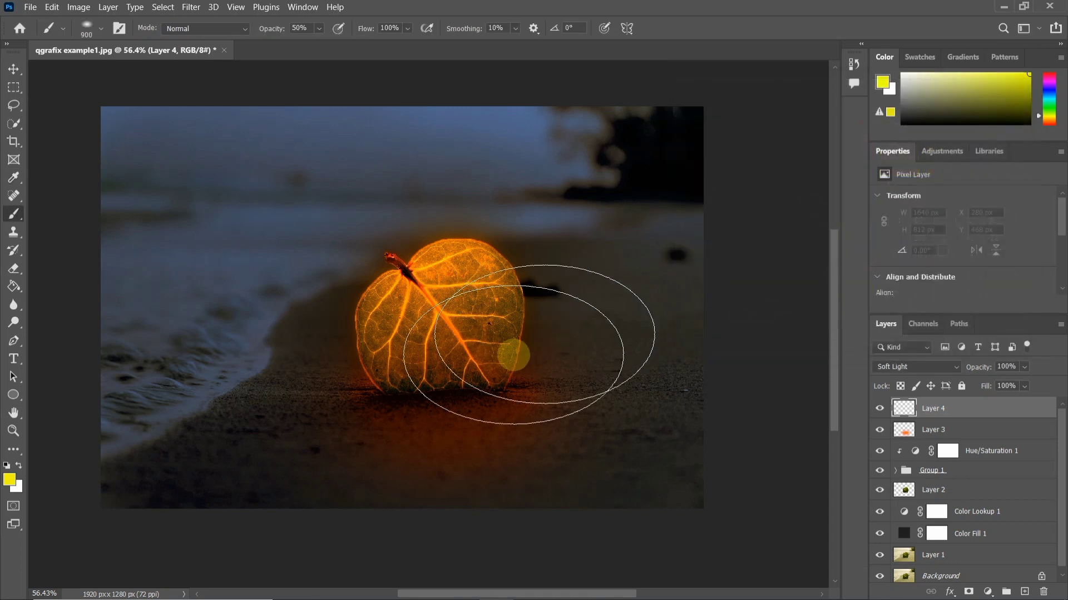
Step: Reduce the brush size to 700 px and dab yellow light onto the sand at the leaf's base on Layer 4
key(bracketleft)
key(bracketleft)
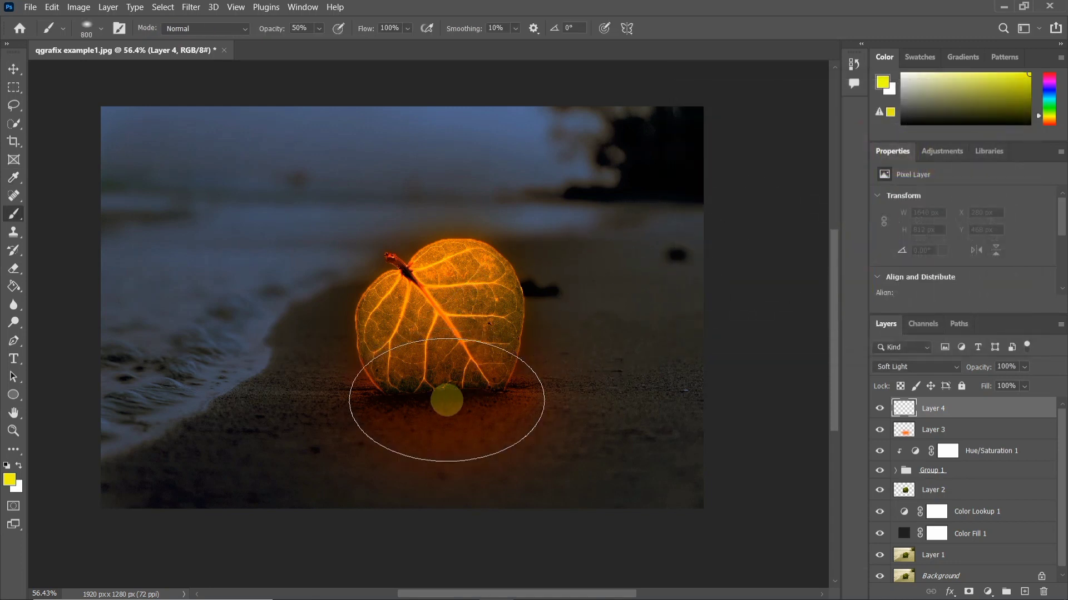
click(447, 402)
click(445, 410)
scroll(447, 410, down, 1)
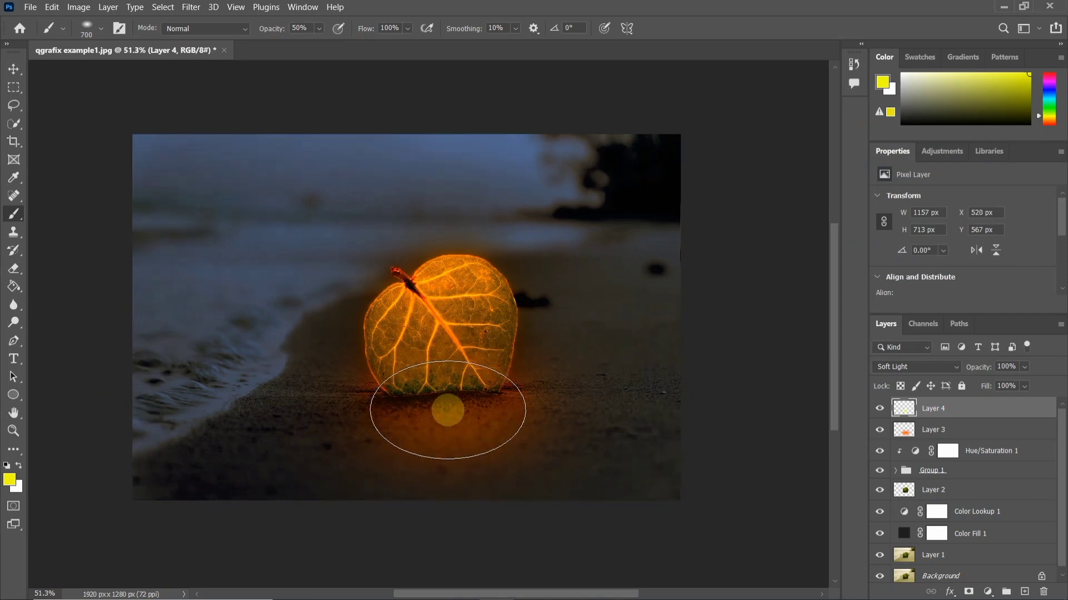
drag(441, 395, 434, 390)
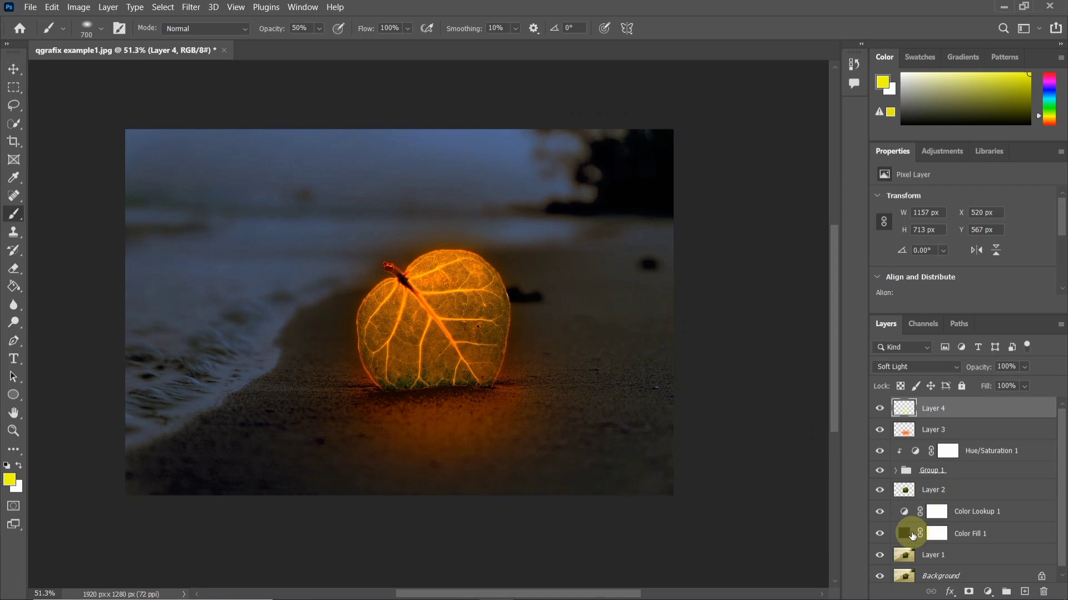
Step: Change the color of the Color Fill 1 layer to black 000000
click(905, 534)
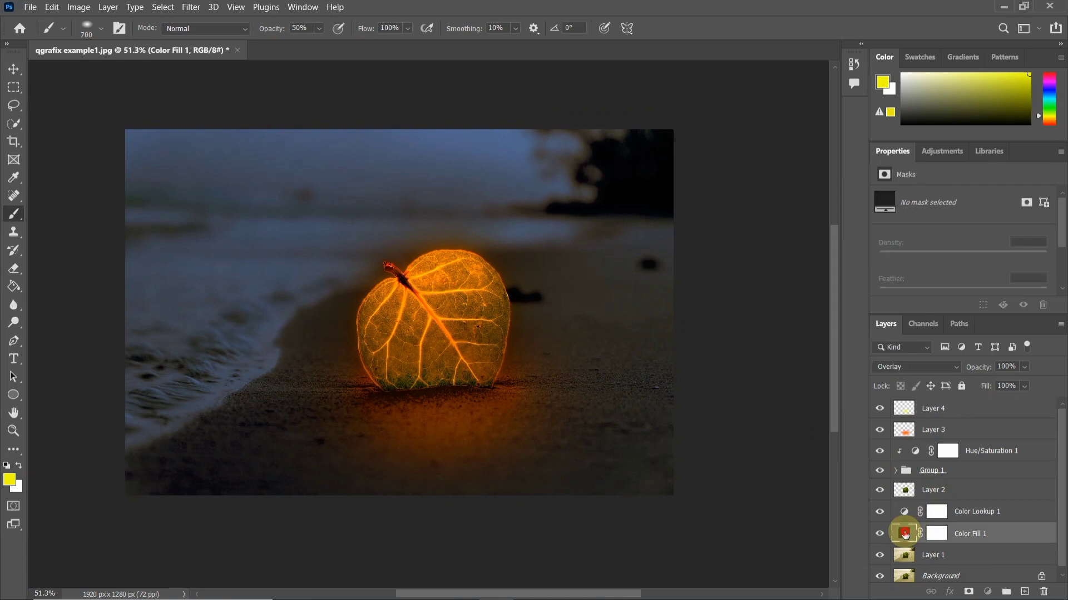
double_click(904, 534)
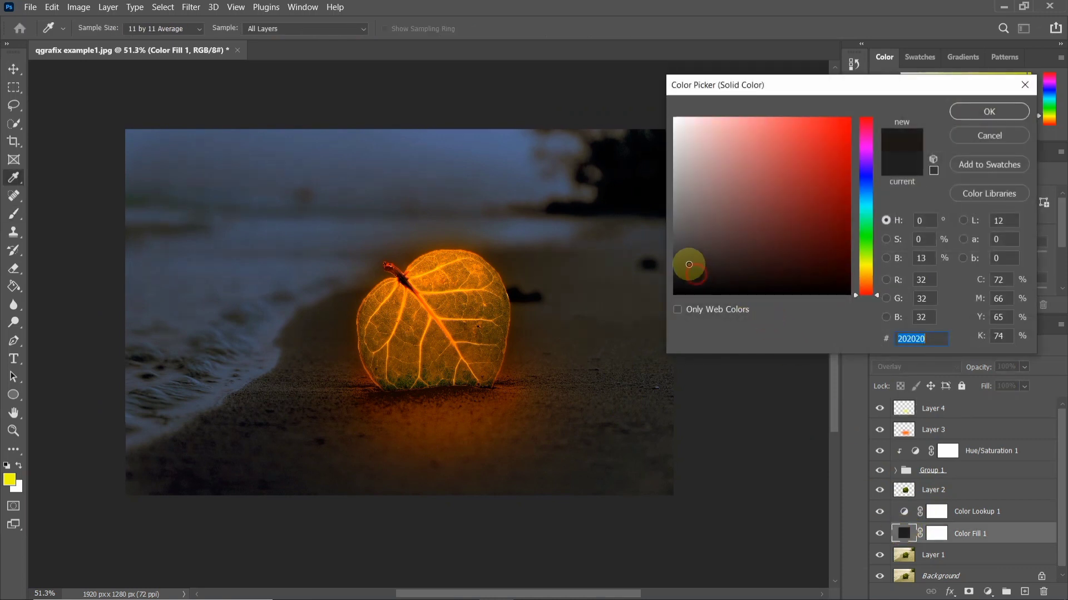
drag(689, 264, 684, 249)
mouse_move(683, 279)
mouse_down()
mouse_move(675, 309)
mouse_move(705, 281)
mouse_move(680, 279)
mouse_up()
click(707, 280)
click(864, 185)
drag(864, 187, 864, 181)
mouse_move(740, 234)
mouse_down()
mouse_move(796, 283)
mouse_move(699, 308)
mouse_up()
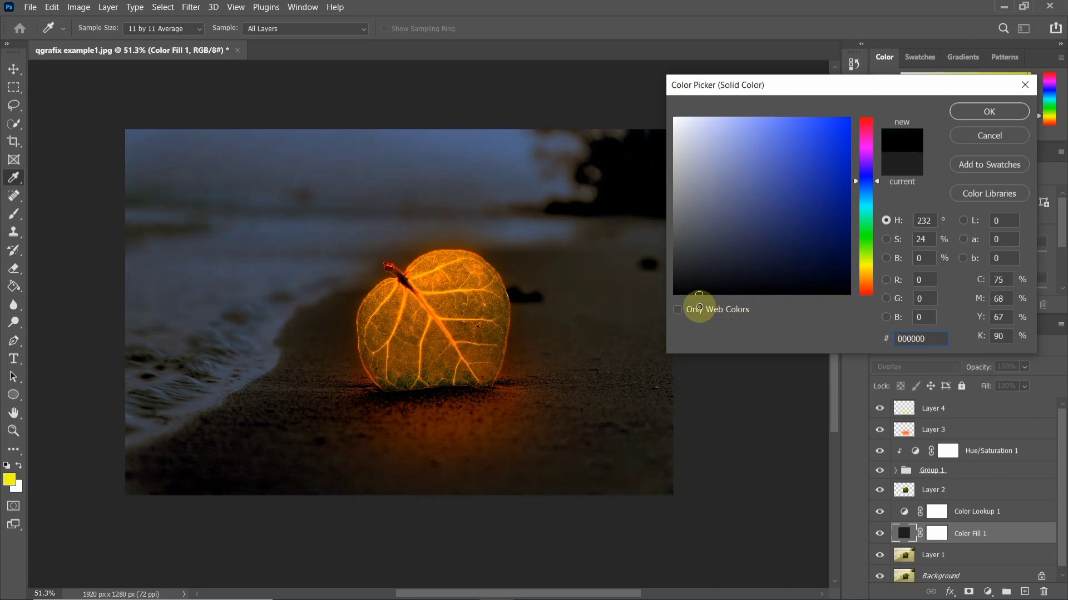
click(966, 112)
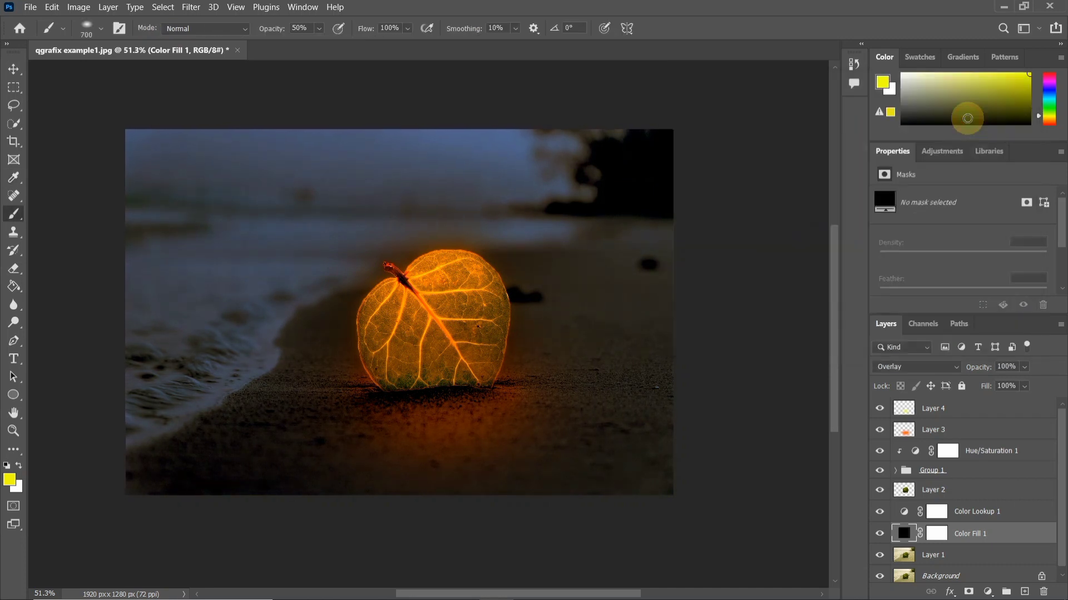
Step: Merge all layers from Layer 4 down to Layer 1 into one layer, leaving out the Background
scroll(520, 436, down, 2)
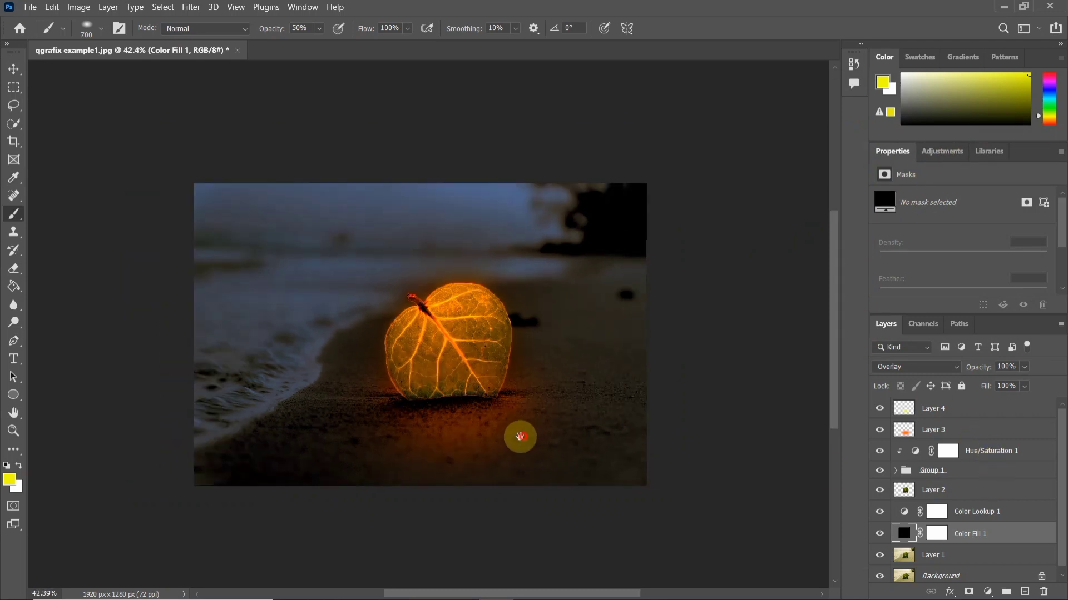
drag(519, 437, 511, 437)
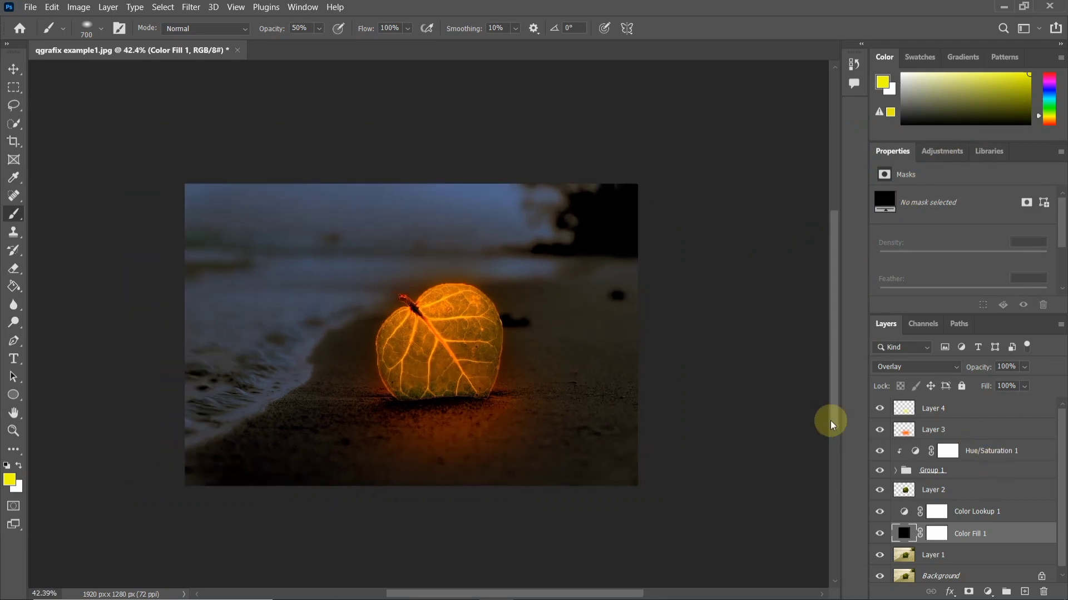
click(960, 407)
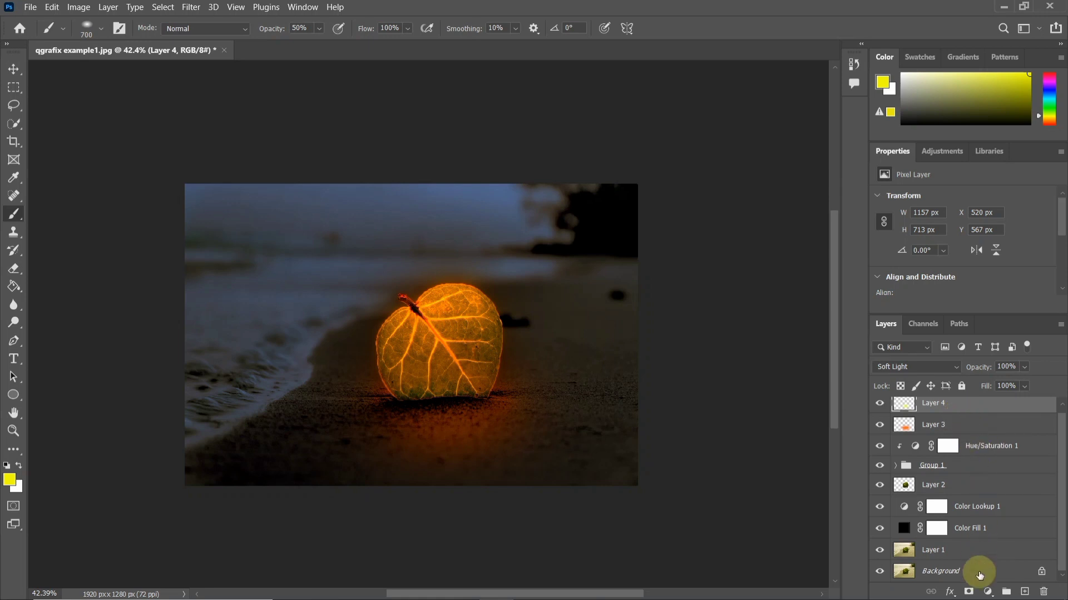
shift+click(970, 552)
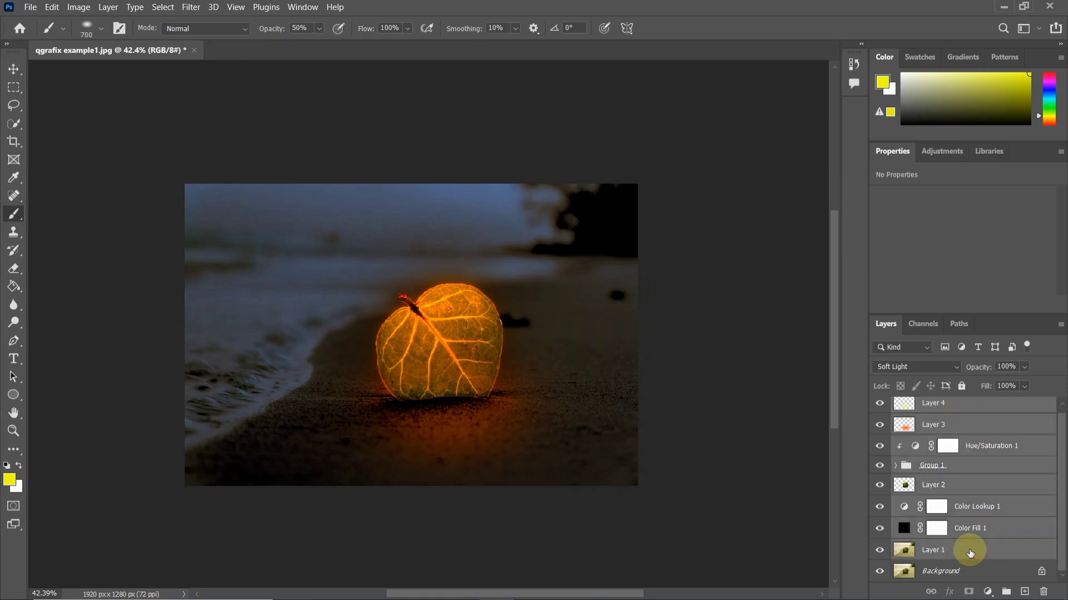
right_click(969, 551)
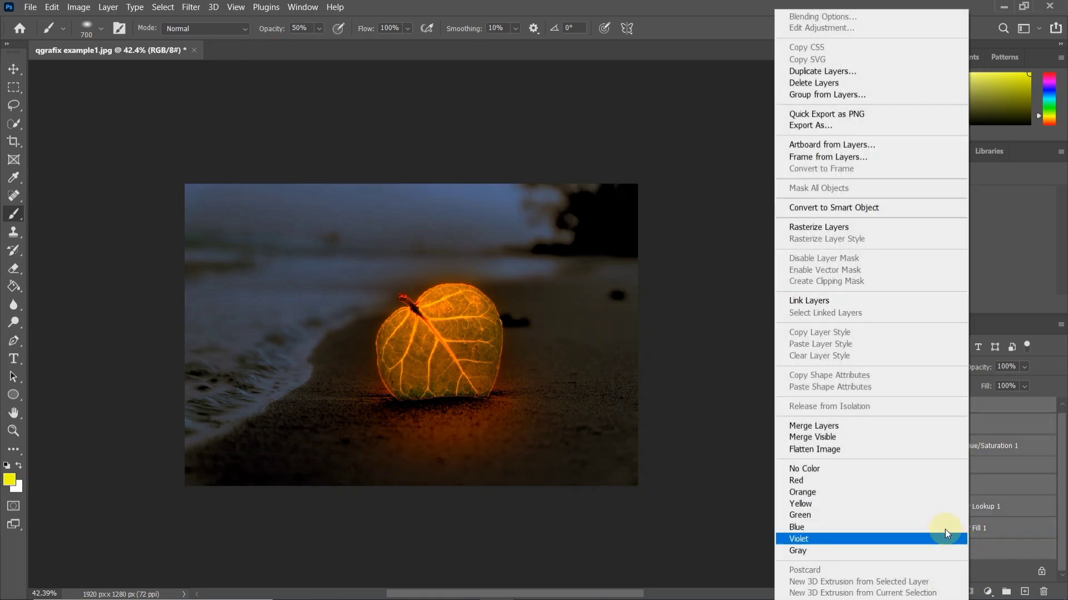
click(856, 437)
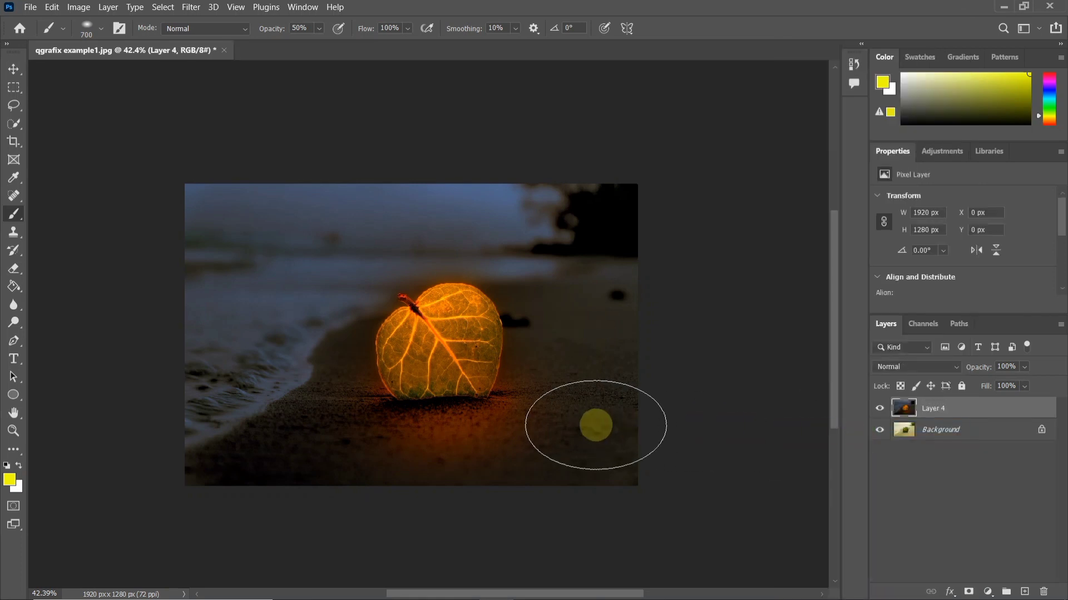
Step: Compare the glowing leaf image with the original photo by hiding and showing the merged Layer 4
scroll(596, 425, up, 1)
scroll(596, 426, up, 5)
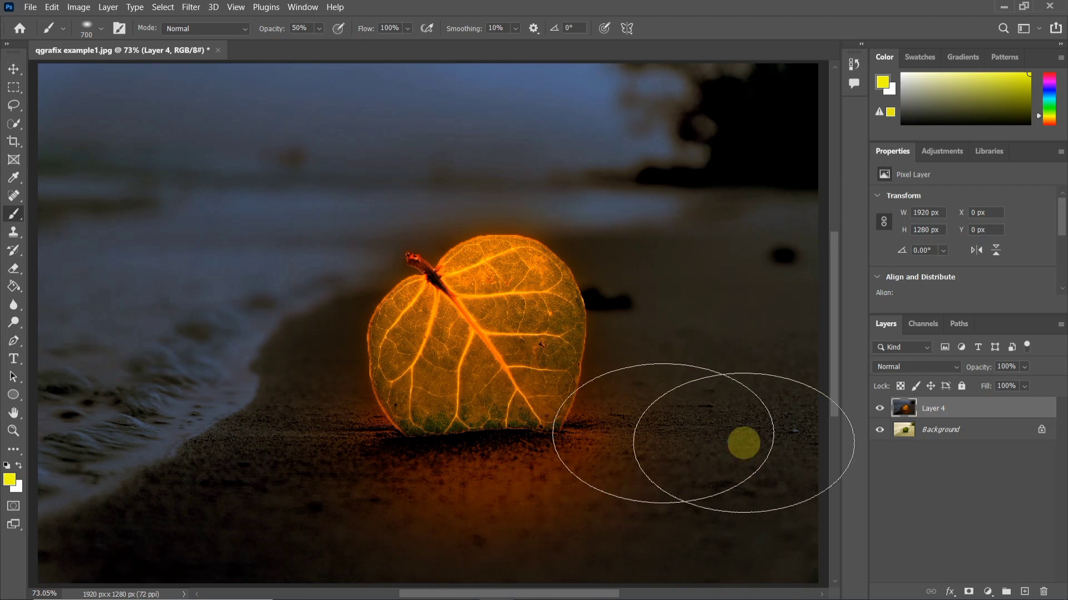
click(13, 69)
click(913, 486)
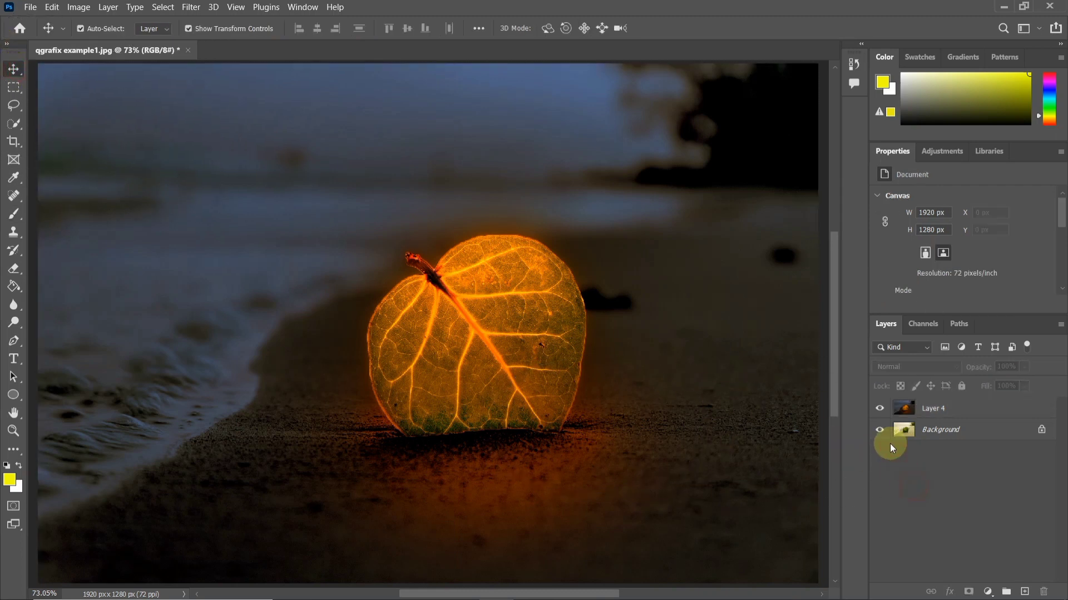
click(879, 409)
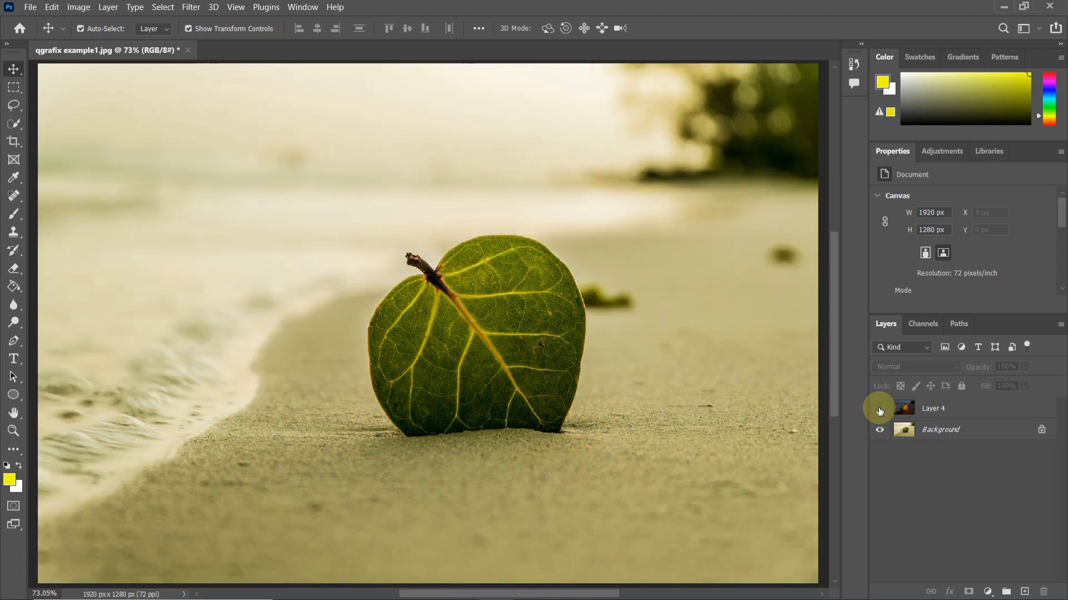
click(879, 409)
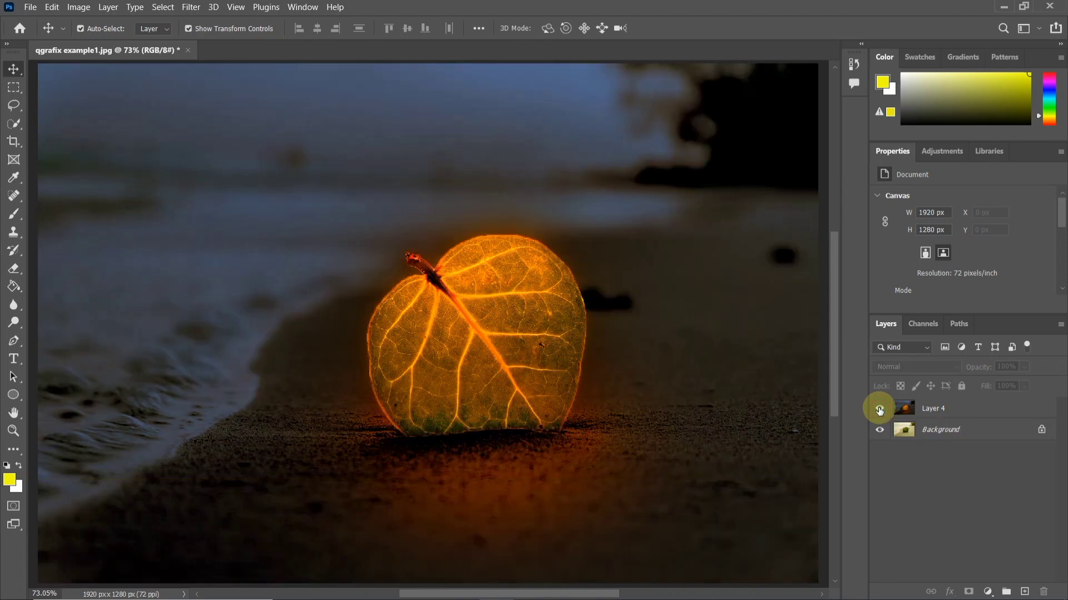